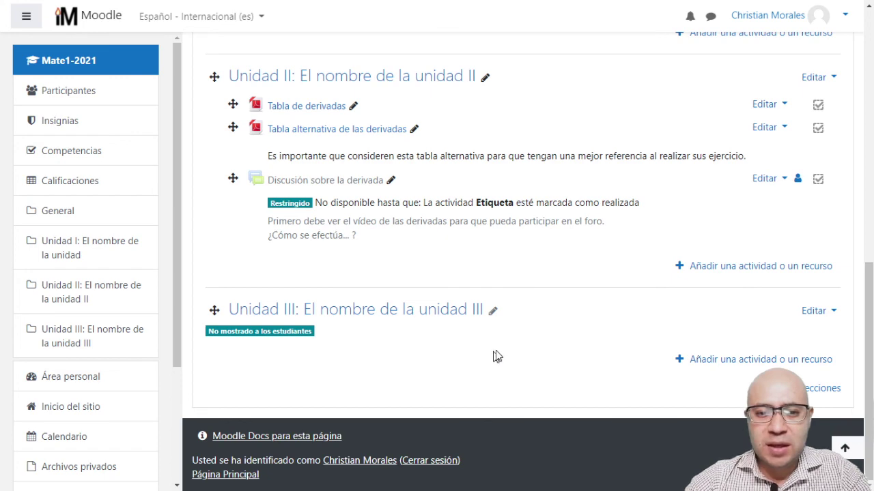
Make the hidden Unidad III section visible to students.
{"action": "scroll", "coordinate": [610, 295], "scroll_direction": "up", "scroll_amount": 1}
{"action": "scroll", "coordinate": [610, 296], "scroll_direction": "up", "scroll_amount": 1}
{"action": "scroll", "coordinate": [609, 296], "scroll_direction": "down", "scroll_amount": 2}
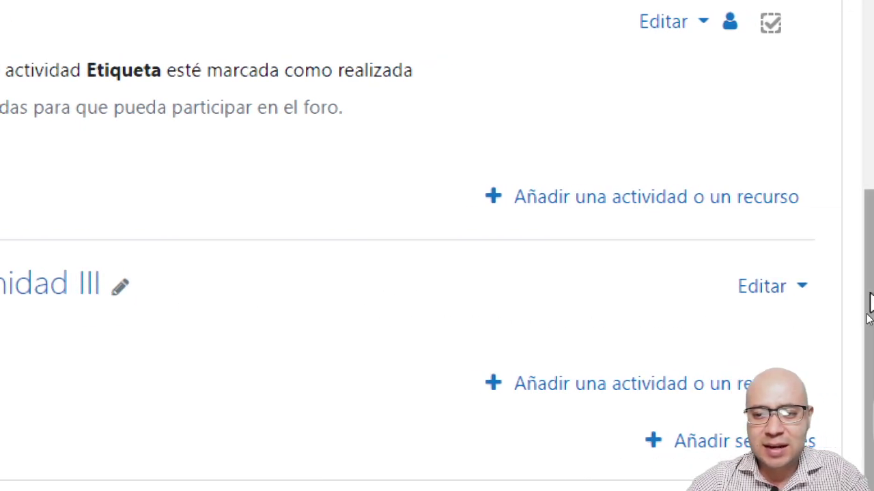
{"action": "left_click", "coordinate": [861, 286]}
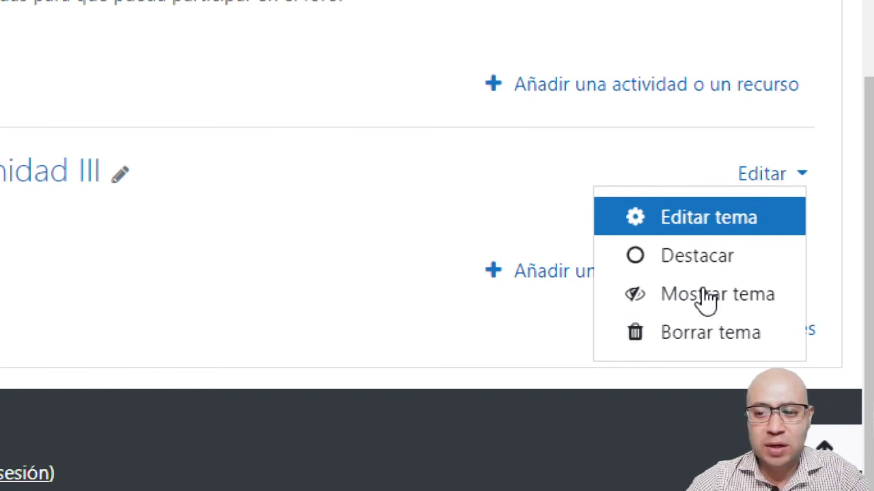
{"action": "left_click_drag", "start_coordinate": [705, 299], "coordinate": [683, 312]}
{"action": "left_click", "coordinate": [682, 312]}
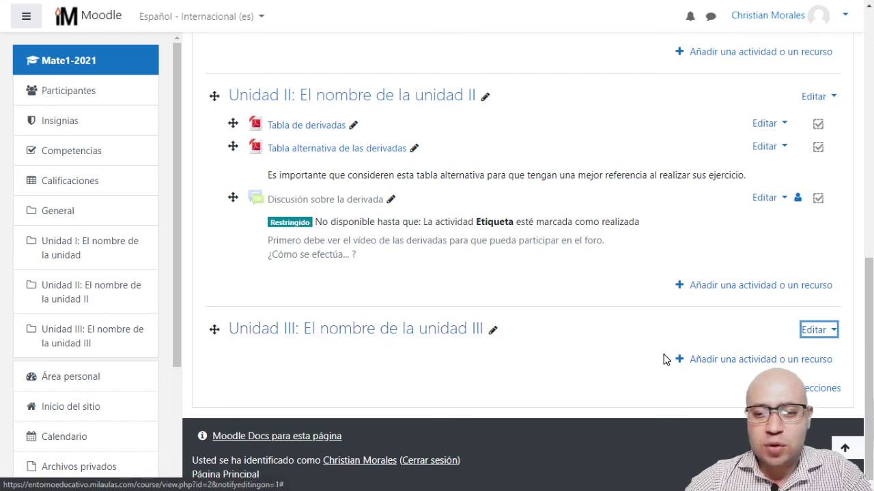
Read the Glosario activity's description and start adding a new Glosario to Unidad III.
{"action": "left_click", "coordinate": [710, 364]}
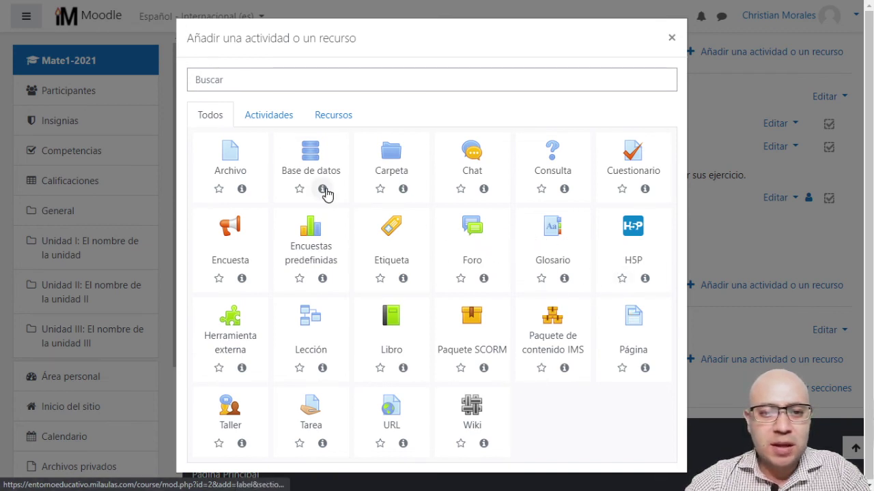
{"action": "left_click", "coordinate": [268, 119]}
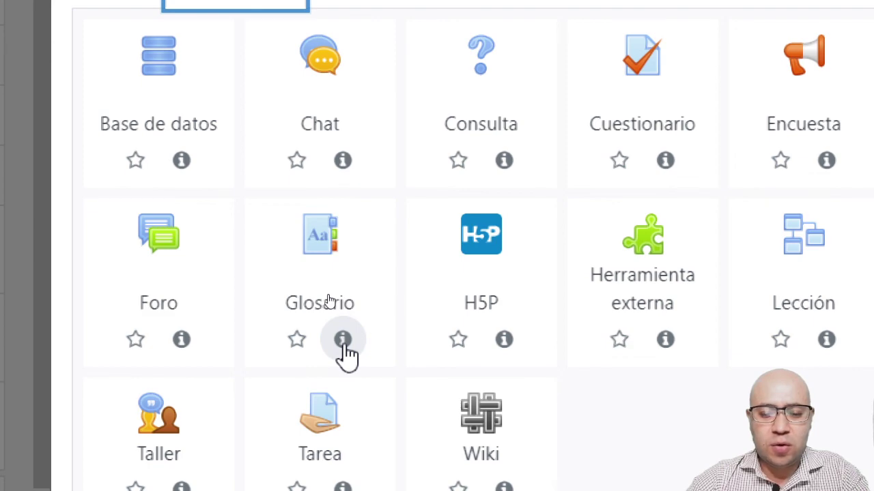
{"action": "left_click", "coordinate": [343, 342]}
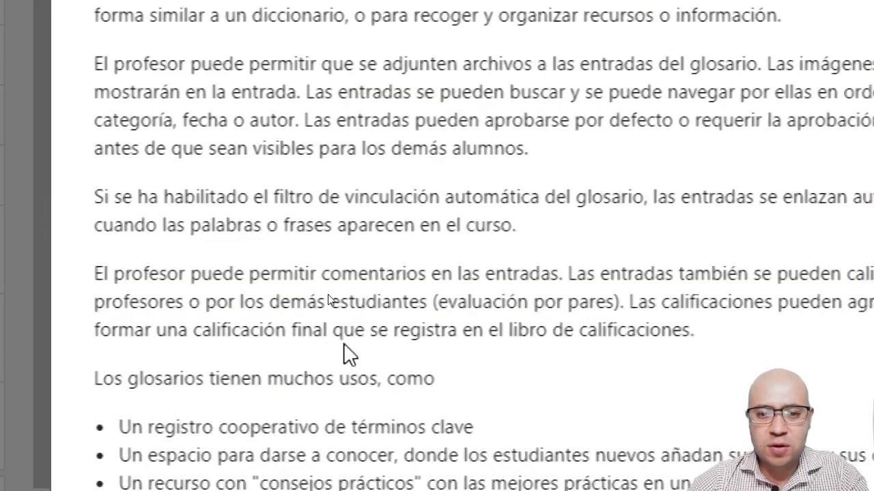
{"action": "scroll", "coordinate": [341, 59], "scroll_direction": "up", "scroll_amount": 3}
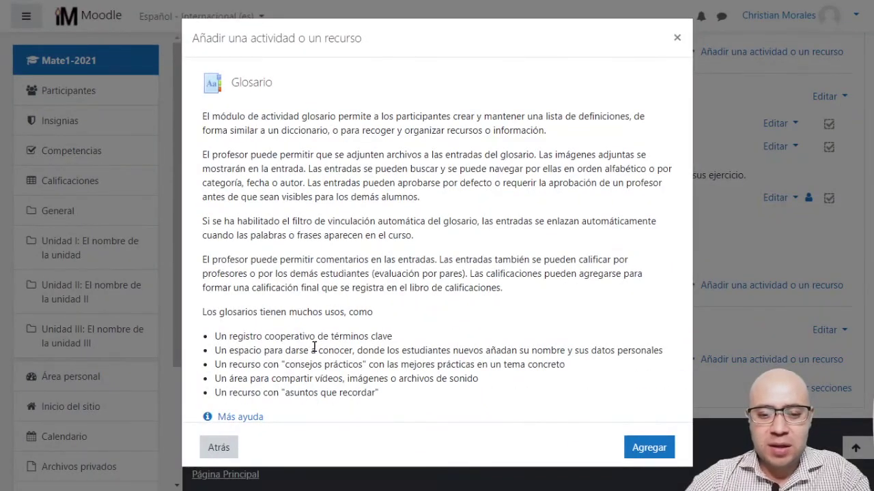
{"action": "left_click", "coordinate": [219, 448]}
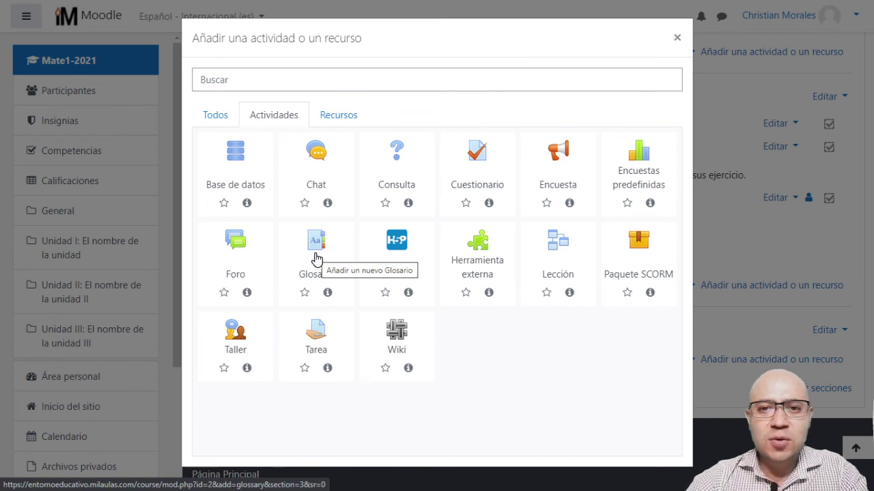
{"action": "left_click", "coordinate": [316, 242]}
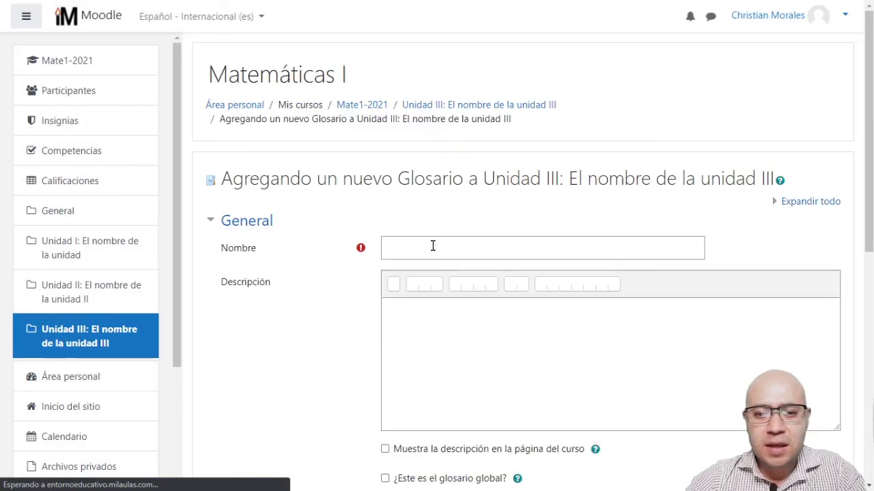
Name the new glossary "Conceptos generales de la materia" and place the cursor in its description.
{"action": "scroll", "coordinate": [364, 234], "scroll_direction": "down", "scroll_amount": 1}
{"action": "scroll", "coordinate": [364, 234], "scroll_direction": "down", "scroll_amount": 1}
{"action": "left_click", "coordinate": [436, 126]}
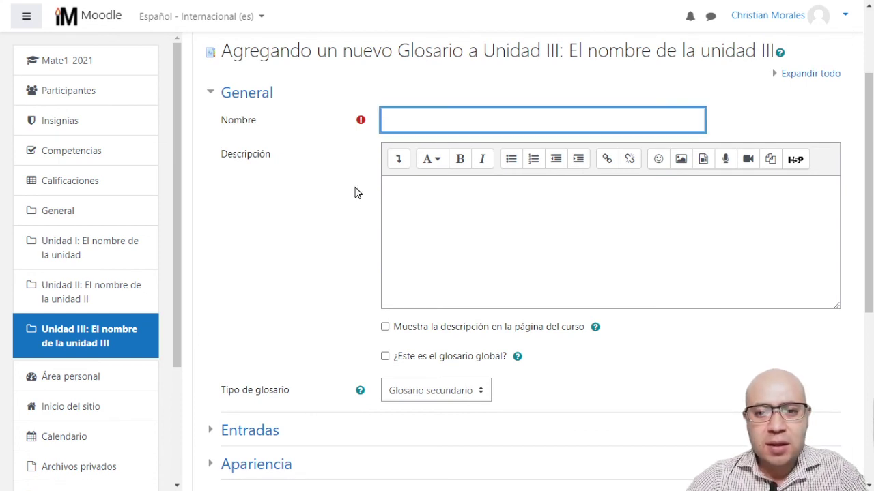
{"action": "type", "text": "C"}
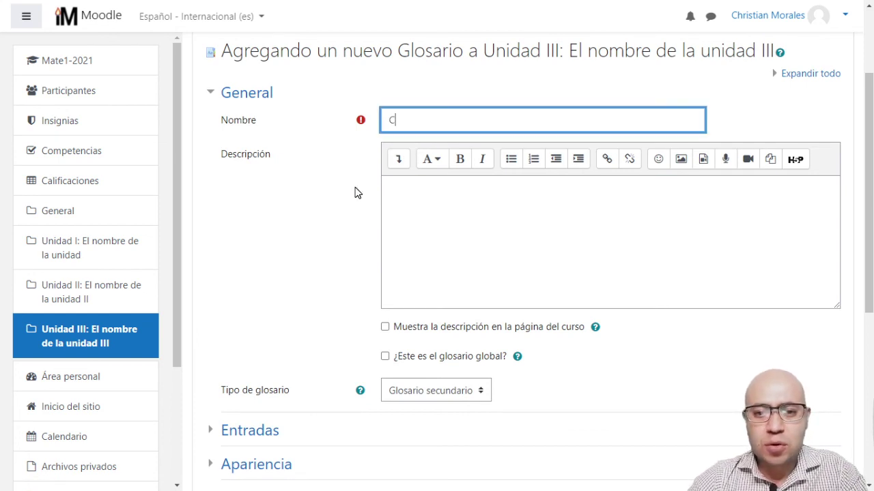
{"action": "type", "text": "onceptos"}
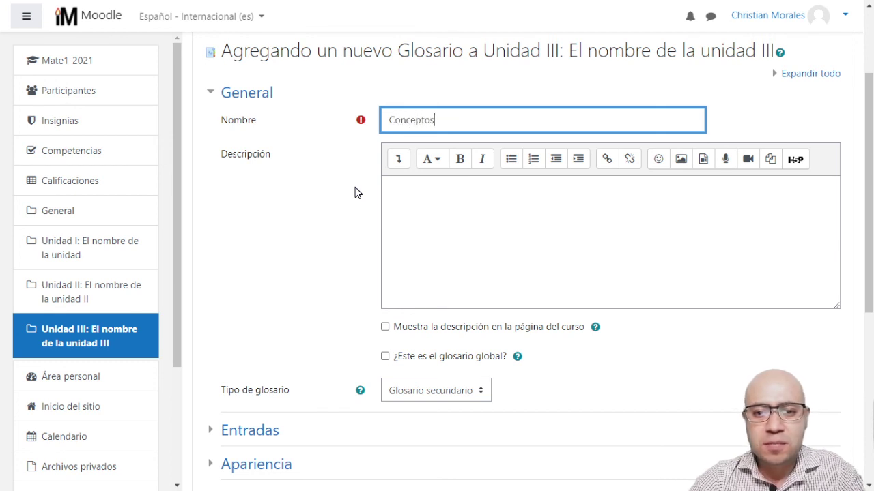
{"action": "type", "text": " generales de la materia"}
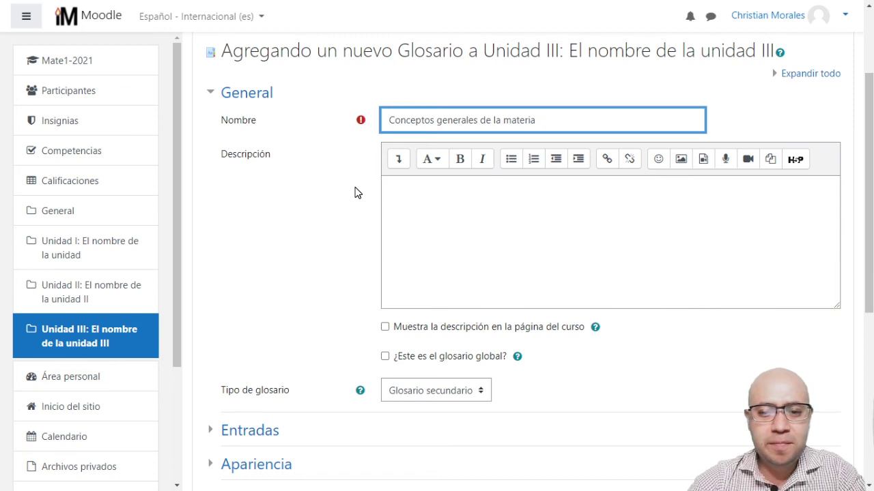
{"action": "left_click", "coordinate": [473, 203]}
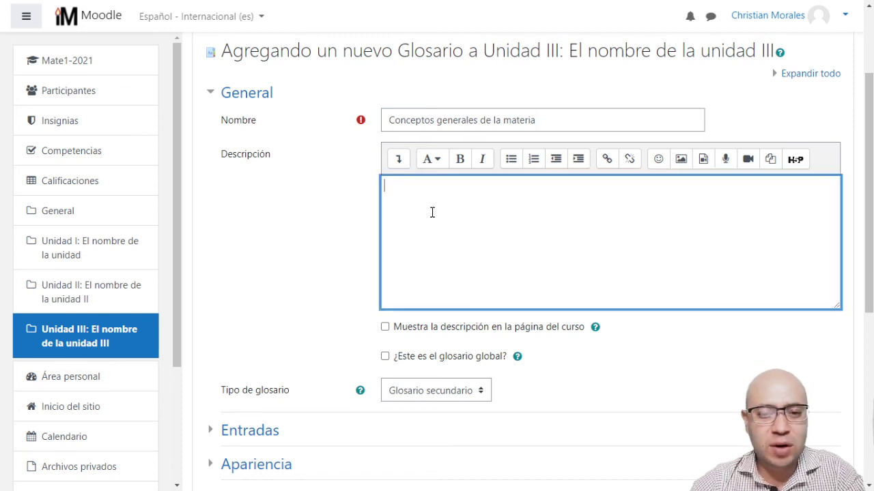
Review the available glossary types and keep Glosario secundario selected.
{"action": "scroll", "coordinate": [326, 218], "scroll_direction": "down", "scroll_amount": 3}
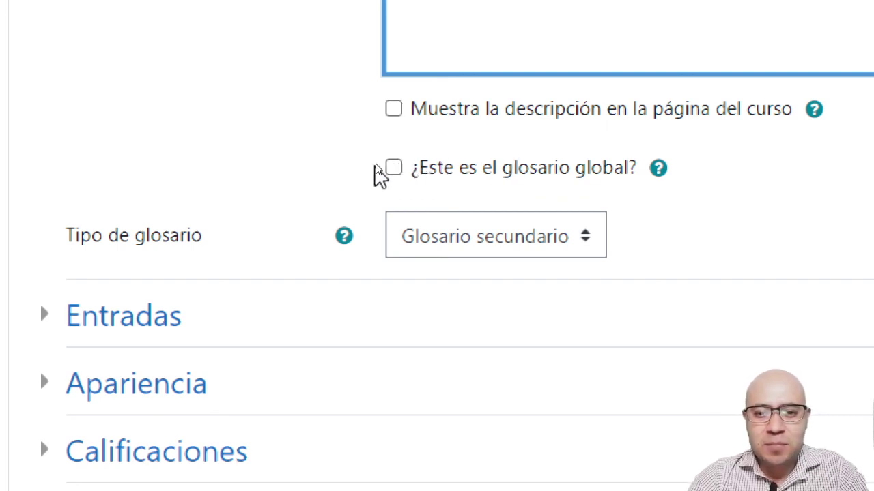
{"action": "left_click", "coordinate": [454, 239]}
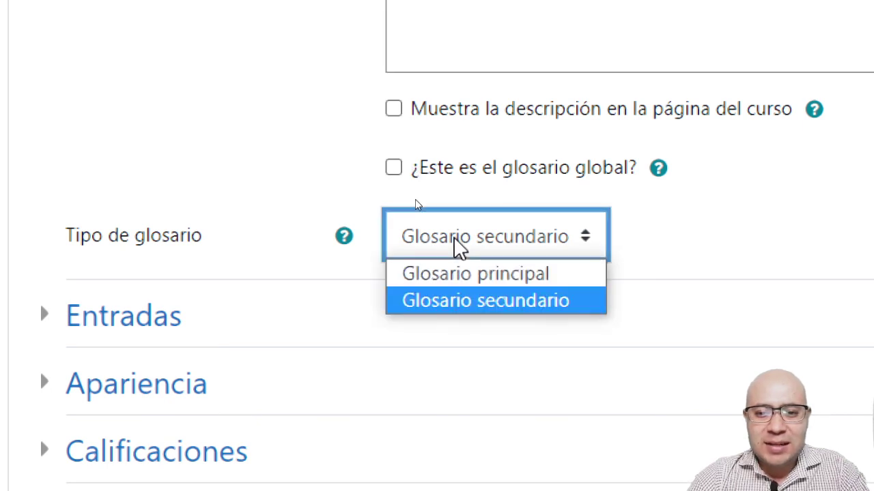
{"action": "left_click", "coordinate": [482, 304]}
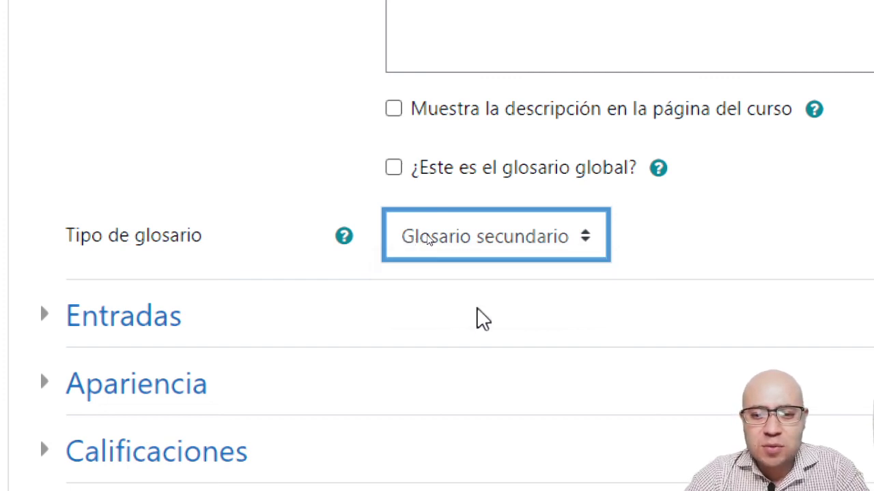
{"action": "left_click", "coordinate": [478, 244]}
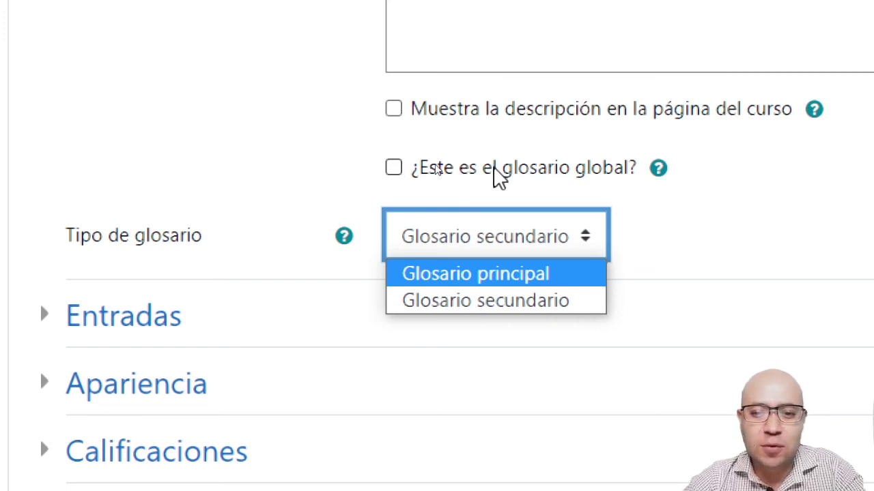
{"action": "left_click", "coordinate": [522, 249]}
{"action": "left_click", "coordinate": [518, 251]}
{"action": "left_click", "coordinate": [519, 251]}
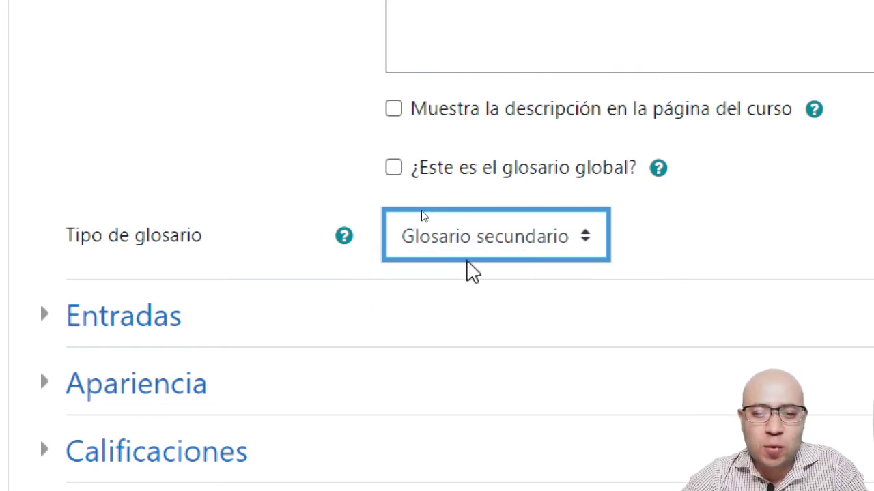
In the Entradas settings, check the help for Estado de aprobación por defecto and set it to No.
{"action": "scroll", "coordinate": [348, 275], "scroll_direction": "down", "scroll_amount": 3}
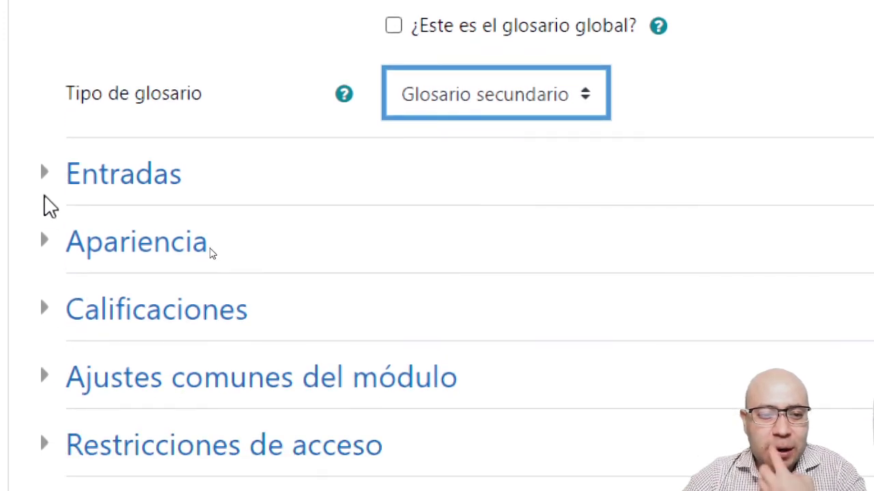
{"action": "left_click", "coordinate": [49, 179]}
{"action": "scroll", "coordinate": [375, 183], "scroll_direction": "down", "scroll_amount": 2}
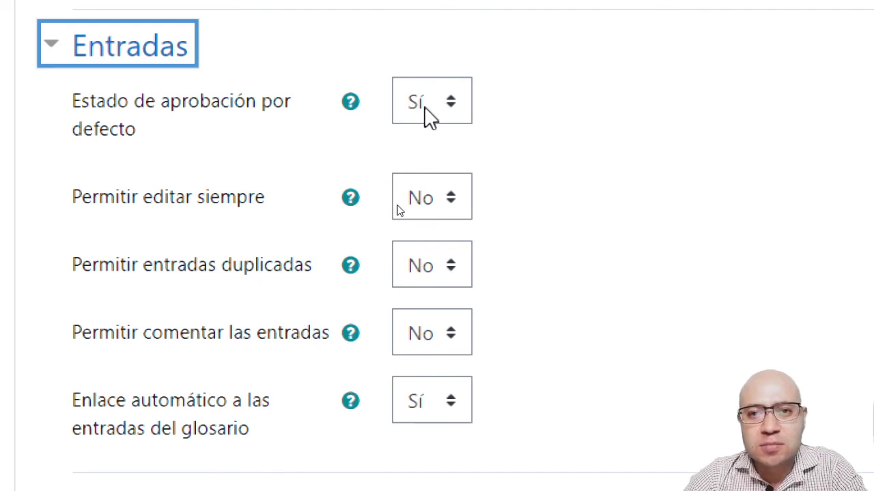
{"action": "left_click", "coordinate": [351, 103]}
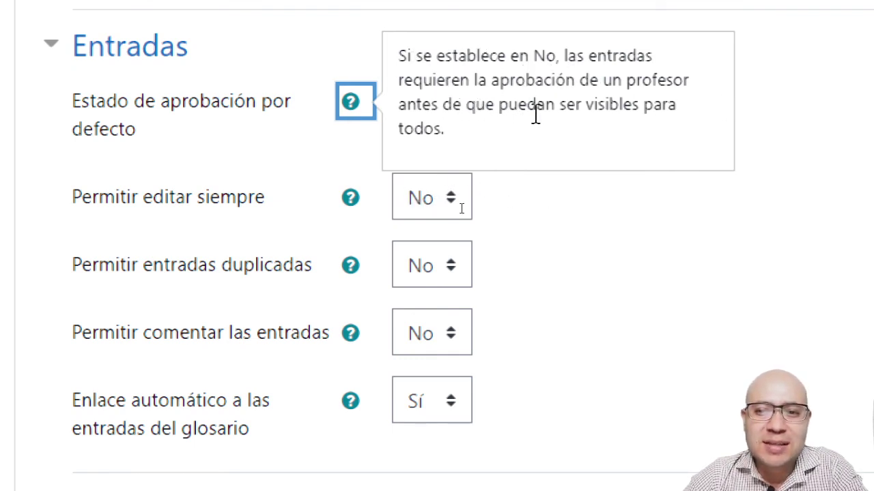
{"action": "left_click", "coordinate": [619, 293]}
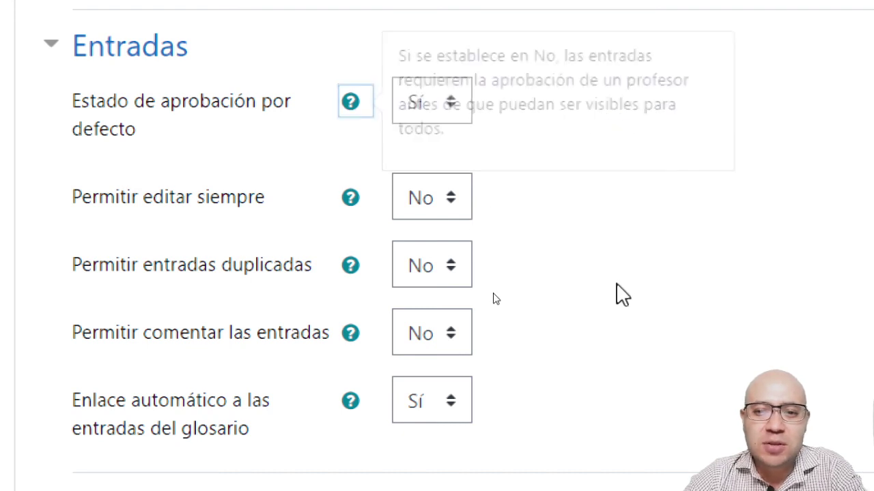
{"action": "left_click", "coordinate": [440, 113]}
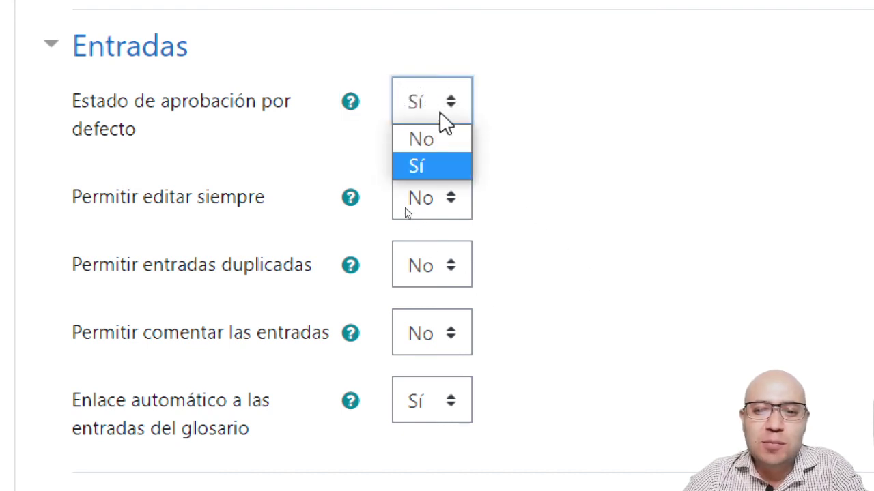
{"action": "left_click", "coordinate": [422, 141]}
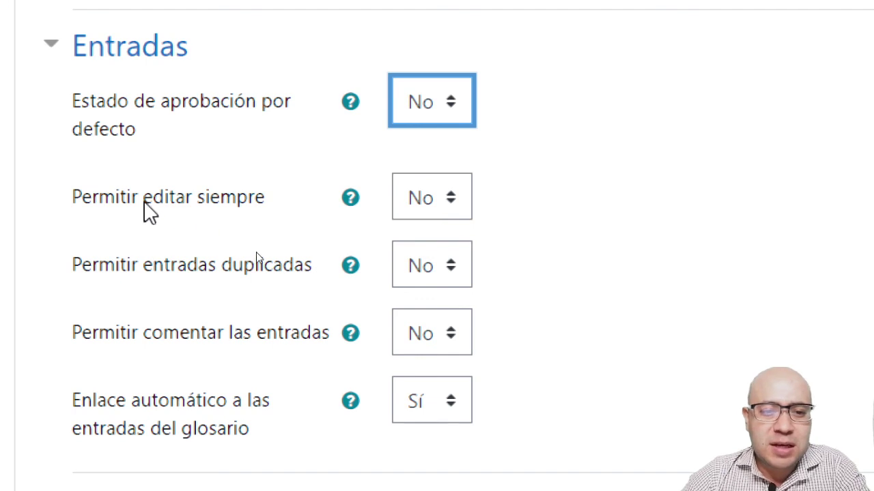
Expand the Apariencia settings and review the display formats available for glossary entries.
{"action": "scroll", "coordinate": [179, 198], "scroll_direction": "down", "scroll_amount": 2}
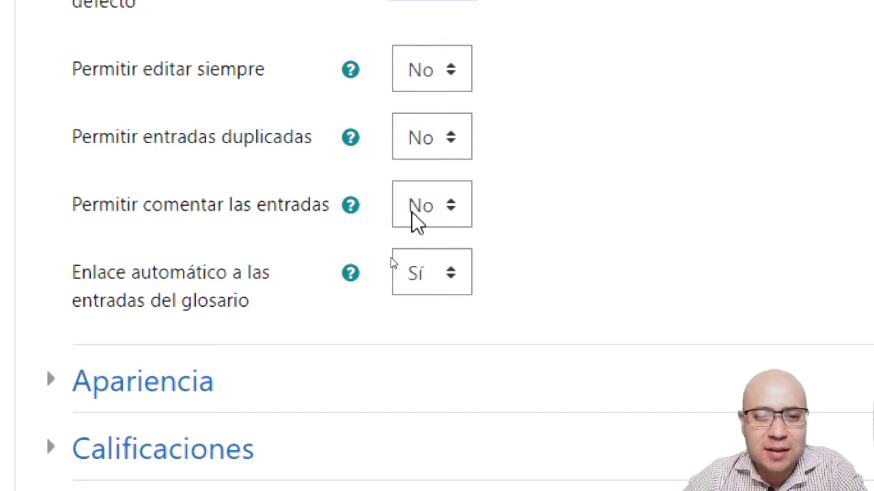
{"action": "scroll", "coordinate": [158, 263], "scroll_direction": "down", "scroll_amount": 5}
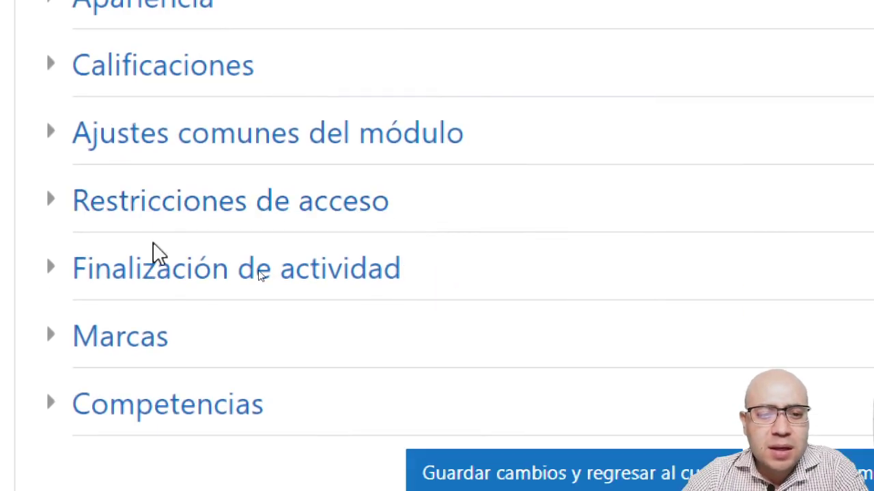
{"action": "scroll", "coordinate": [132, 157], "scroll_direction": "up", "scroll_amount": 2}
{"action": "left_click", "coordinate": [53, 129]}
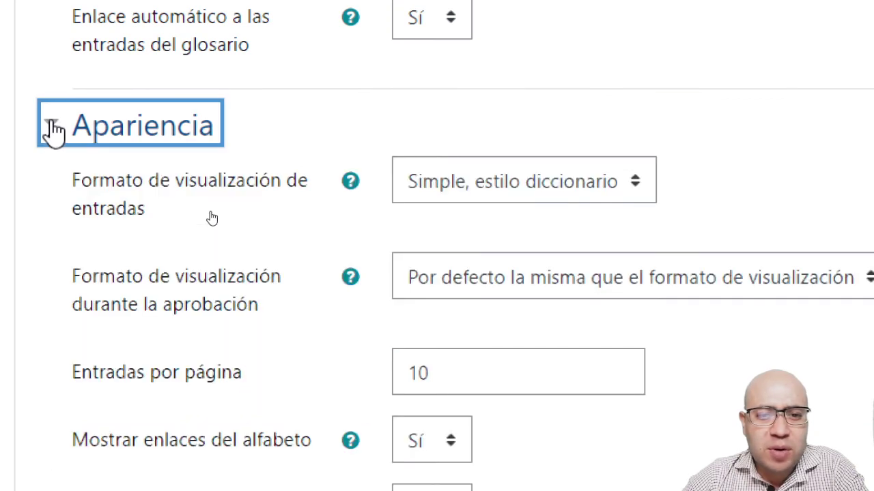
{"action": "left_click", "coordinate": [512, 191]}
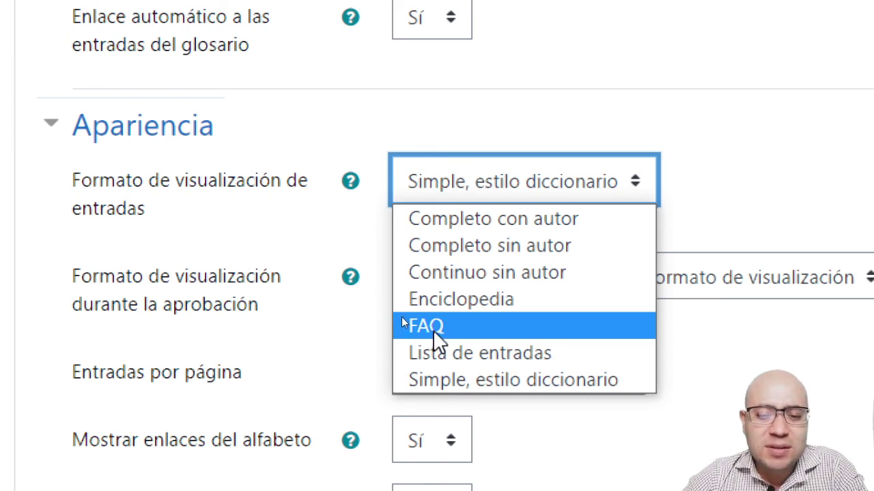
{"action": "left_click", "coordinate": [303, 228]}
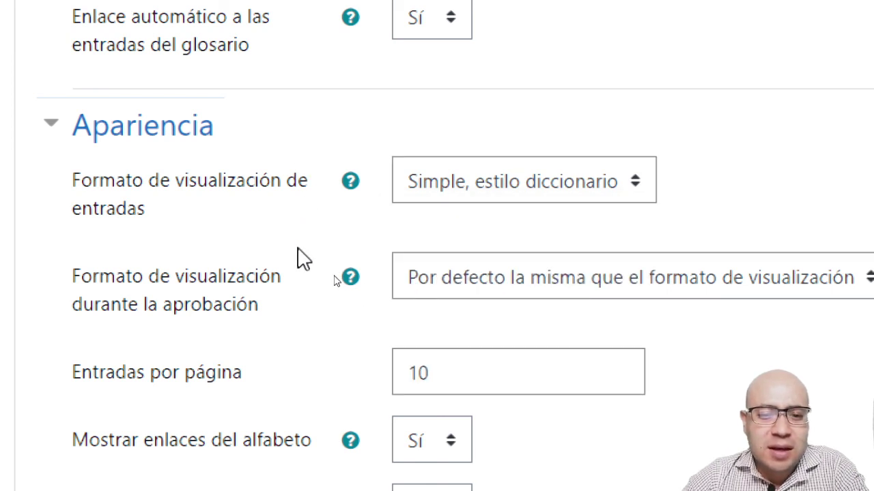
Review the options for the display format used during approval of entries.
{"action": "scroll", "coordinate": [301, 231], "scroll_direction": "down", "scroll_amount": 2}
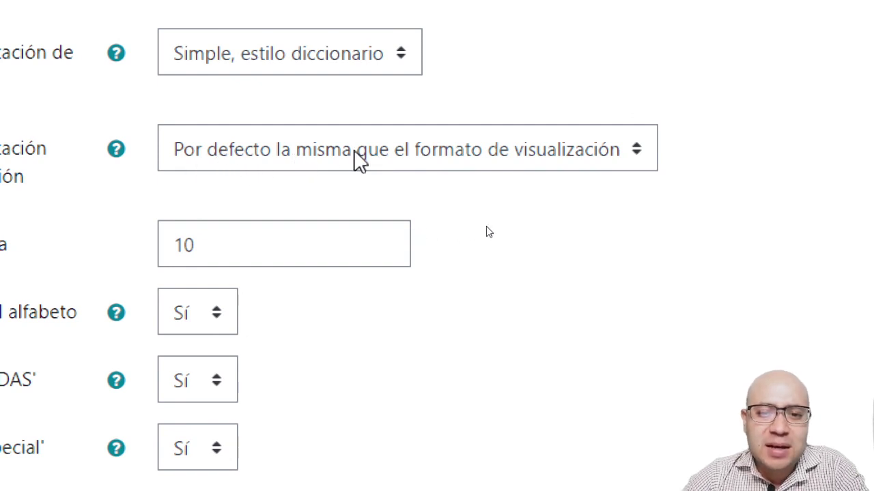
{"action": "left_click", "coordinate": [488, 159]}
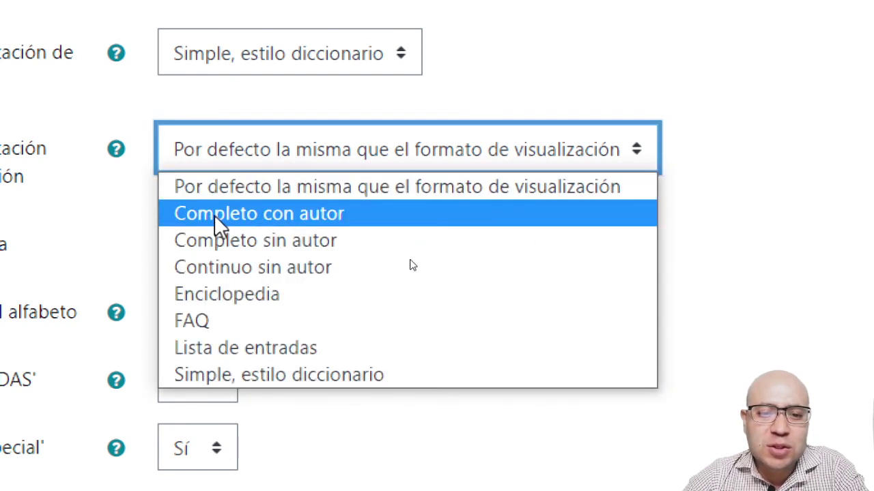
{"action": "left_click", "coordinate": [117, 253]}
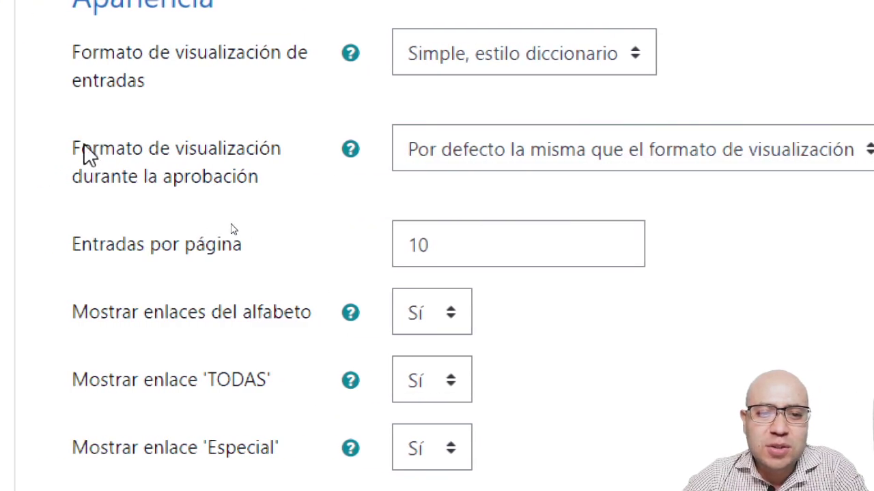
{"action": "left_click_drag", "start_coordinate": [82, 150], "coordinate": [247, 200]}
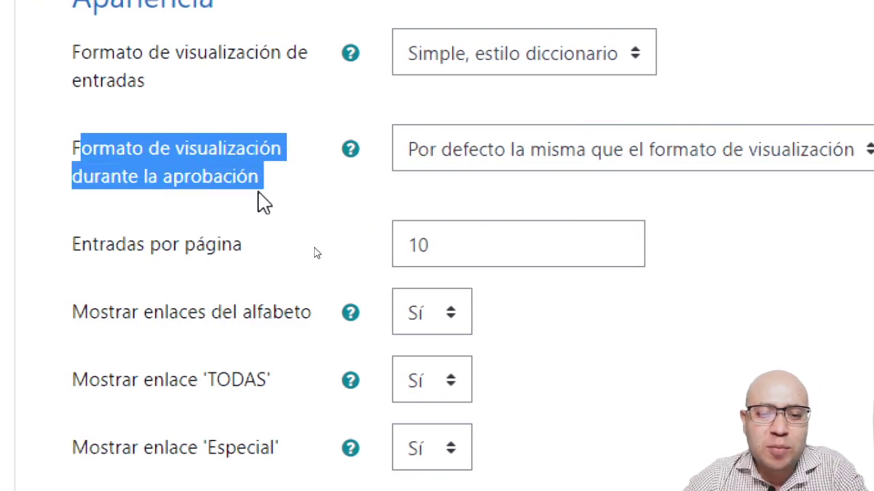
{"action": "left_click", "coordinate": [271, 176]}
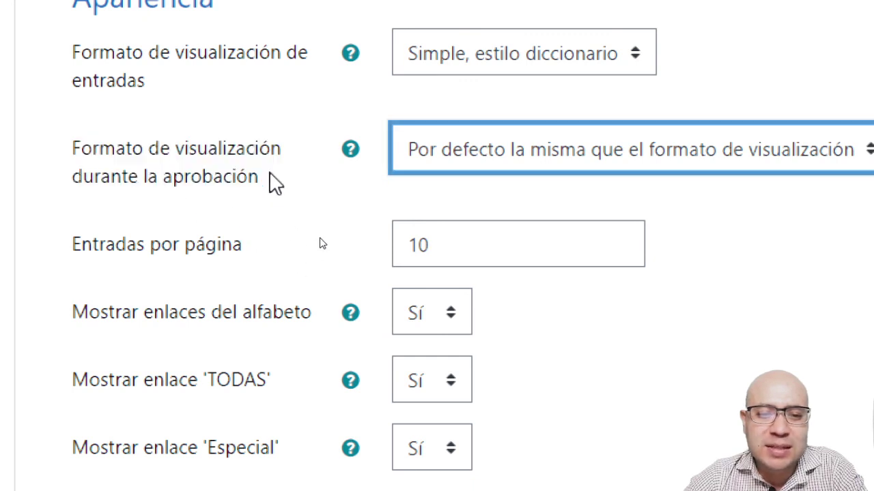
Review the entries-per-page, alphabet, 'TODAS', 'Especial' and print view settings under Apariencia.
{"action": "scroll", "coordinate": [328, 204], "scroll_direction": "down", "scroll_amount": 2}
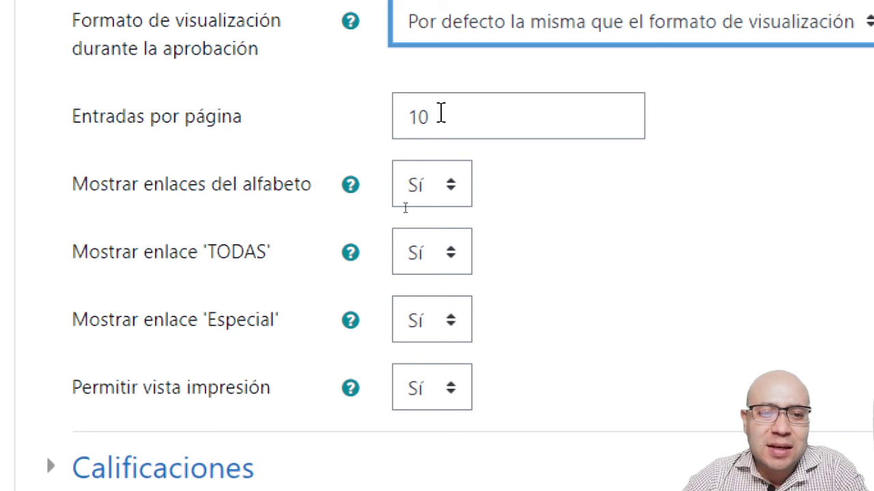
{"action": "left_click_drag", "start_coordinate": [437, 116], "coordinate": [389, 118]}
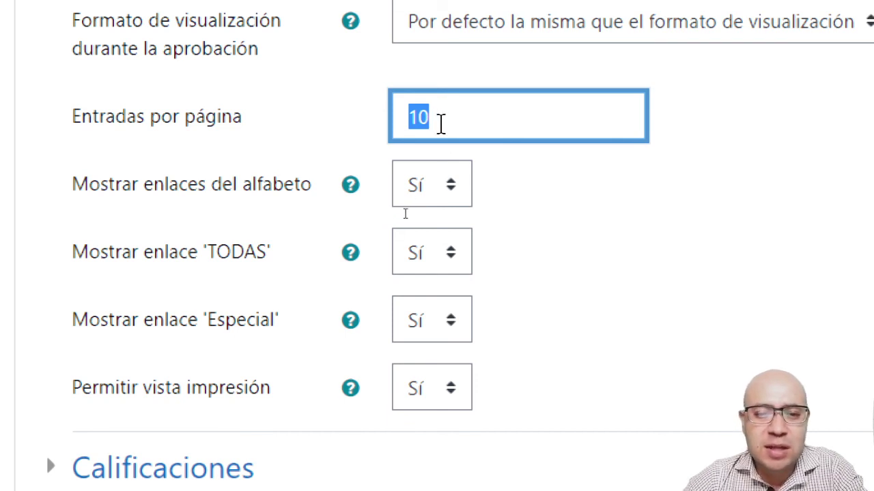
{"action": "scroll", "coordinate": [608, 232], "scroll_direction": "down", "scroll_amount": 2}
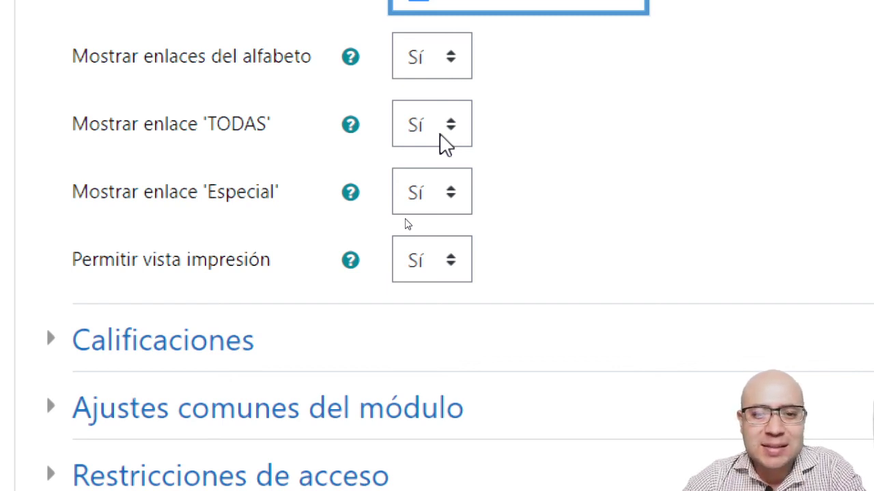
{"action": "scroll", "coordinate": [436, 211], "scroll_direction": "up", "scroll_amount": 2}
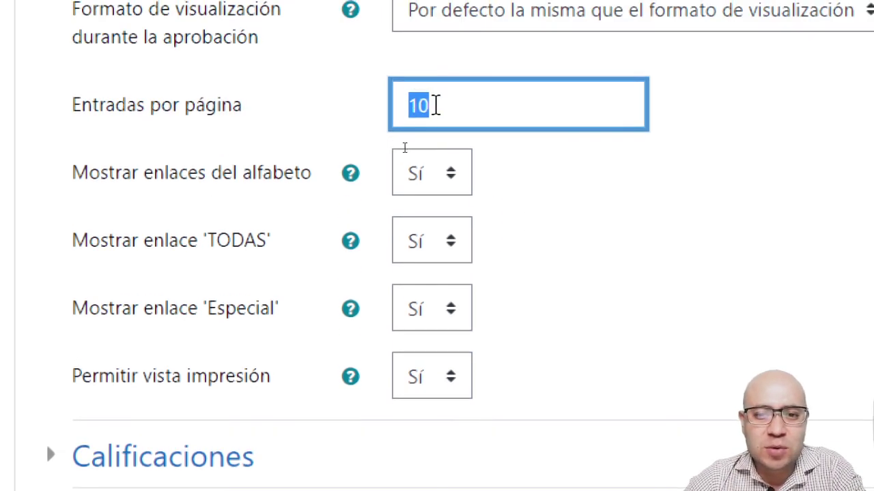
{"action": "scroll", "coordinate": [250, 474], "scroll_direction": "down", "scroll_amount": 2}
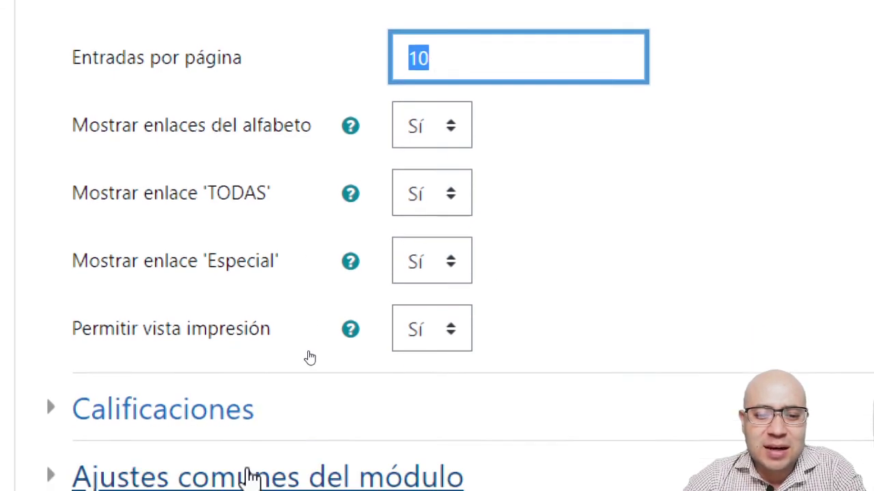
Expand the Calificaciones settings to review the grading options, and collapse them again.
{"action": "scroll", "coordinate": [365, 263], "scroll_direction": "down", "scroll_amount": 5}
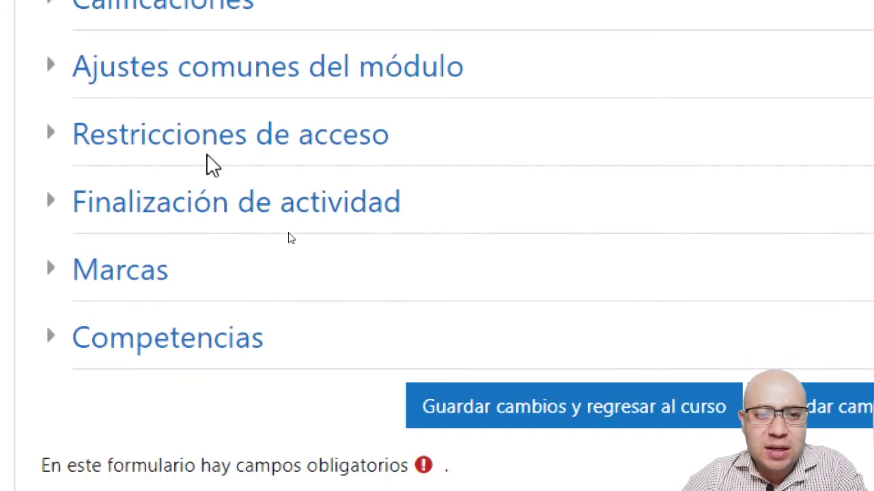
{"action": "scroll", "coordinate": [205, 166], "scroll_direction": "up", "scroll_amount": 2}
{"action": "left_click", "coordinate": [55, 130]}
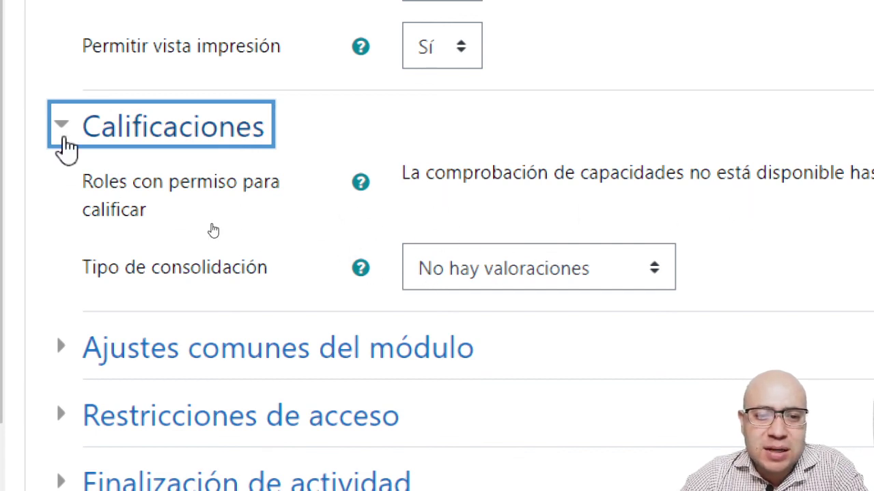
{"action": "left_click", "coordinate": [77, 128]}
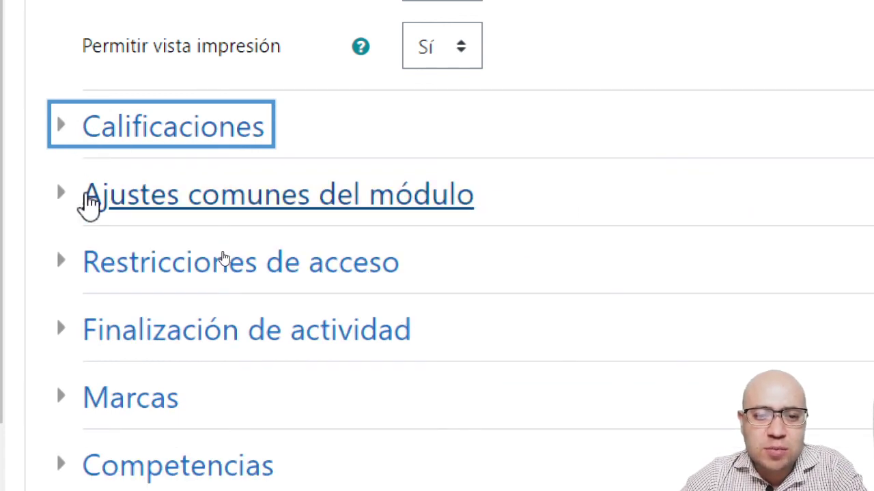
Try Ocultar a estudiantes for Disponibilidad in Ajustes comunes del módulo and restore Mostrar en la página del curso.
{"action": "left_click", "coordinate": [72, 212]}
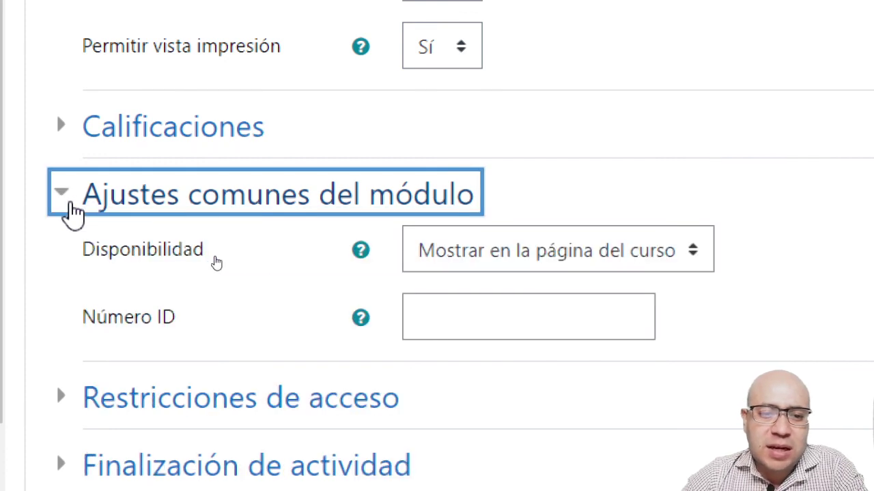
{"action": "left_click", "coordinate": [549, 258]}
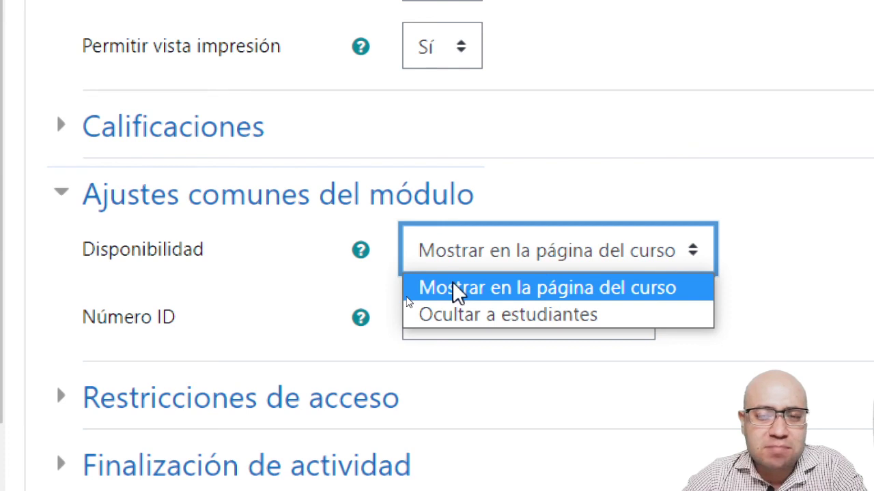
{"action": "left_click", "coordinate": [460, 318]}
{"action": "left_click", "coordinate": [477, 262]}
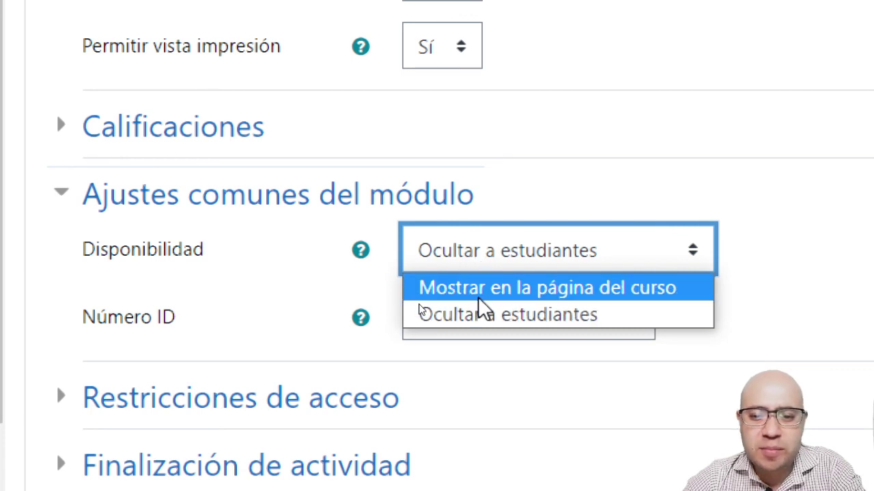
{"action": "left_click", "coordinate": [423, 288]}
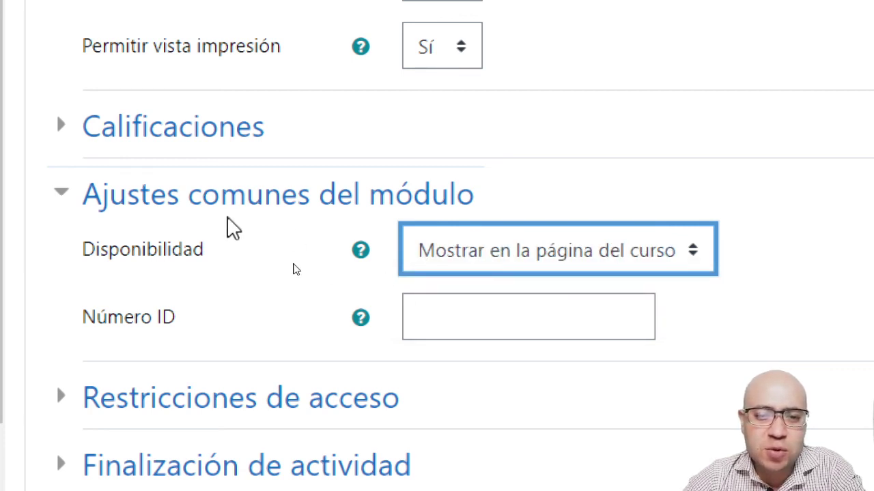
{"action": "left_click", "coordinate": [75, 199]}
Set Rastreo de finalización to Mostrar la actividad como completada cuando se cumplan las condiciones and review the completion requirements.
{"action": "scroll", "coordinate": [77, 204], "scroll_direction": "down", "scroll_amount": 2}
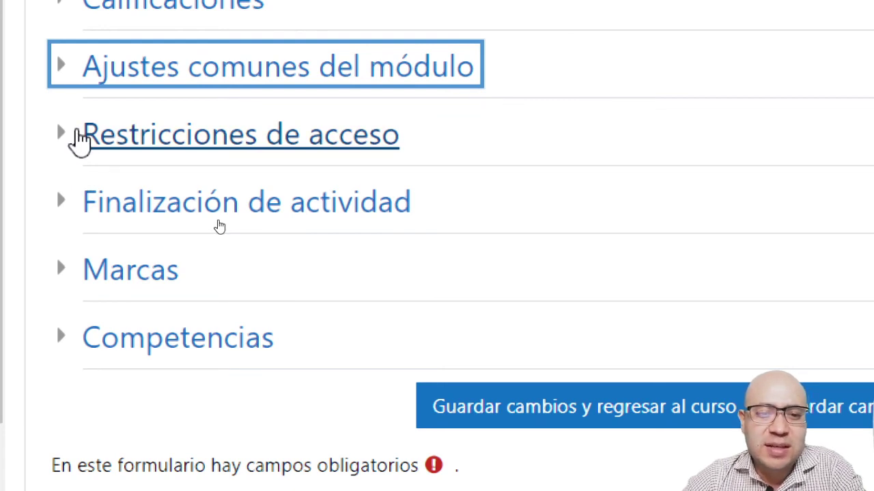
{"action": "left_click", "coordinate": [64, 209]}
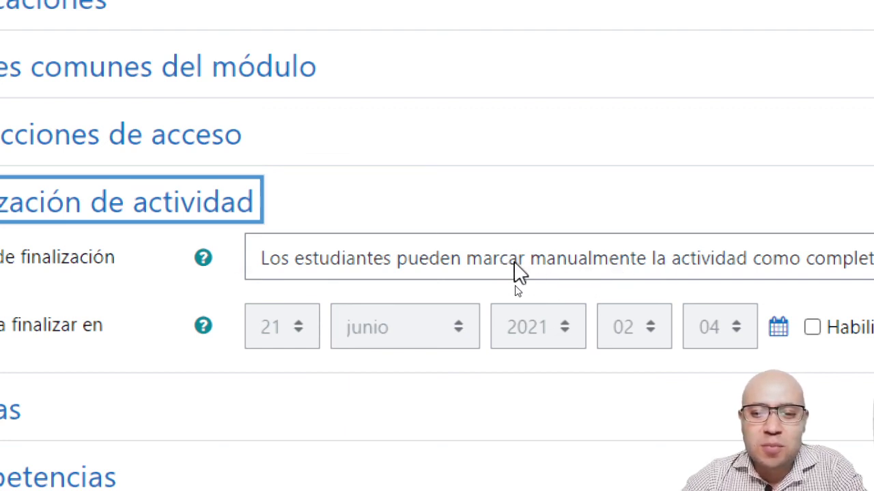
{"action": "left_click", "coordinate": [516, 272]}
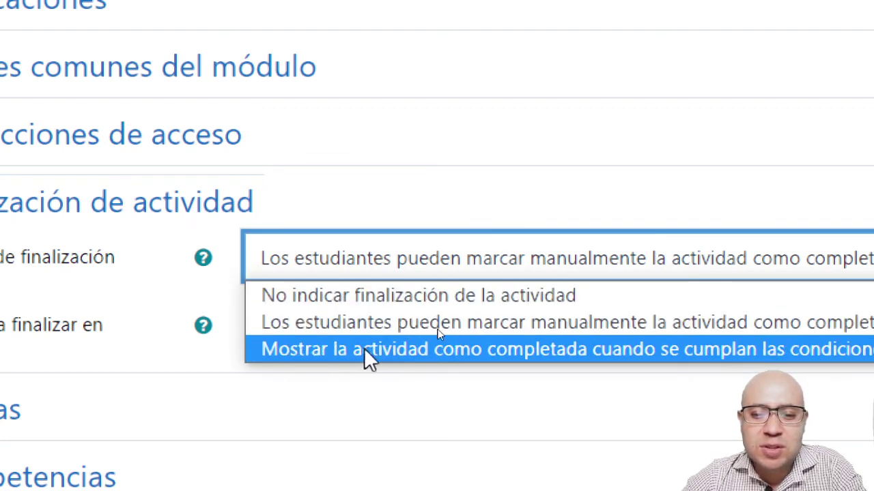
{"action": "left_click", "coordinate": [445, 355]}
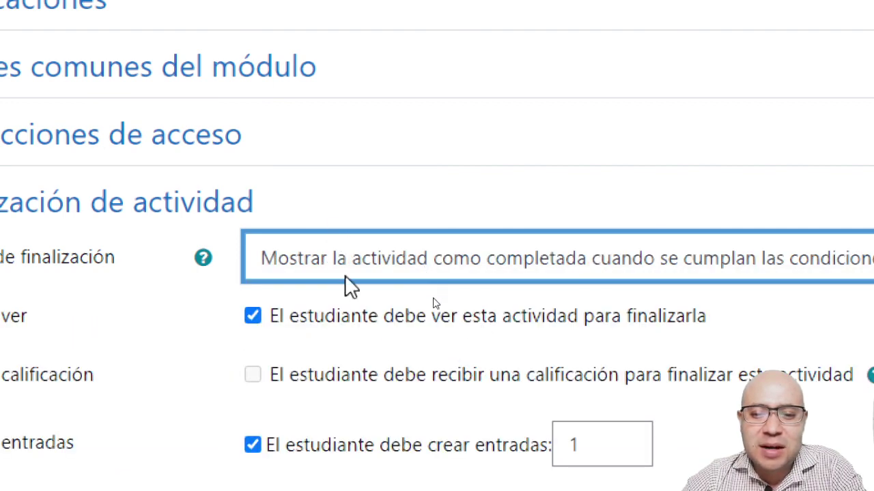
{"action": "scroll", "coordinate": [382, 287], "scroll_direction": "down", "scroll_amount": 2}
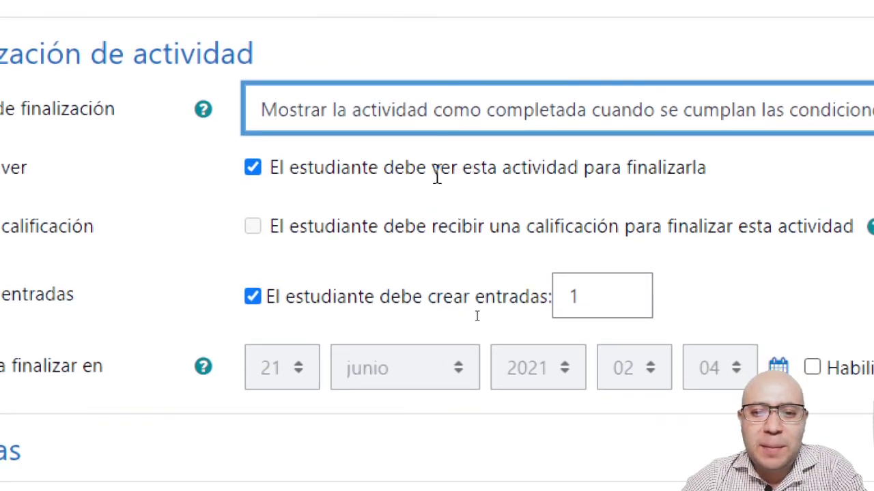
{"action": "left_click_drag", "start_coordinate": [392, 171], "coordinate": [558, 171]}
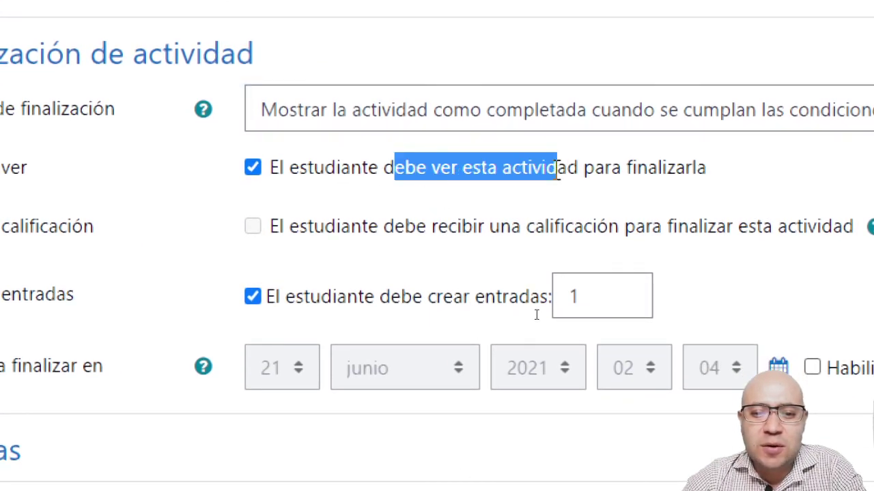
{"action": "left_click", "coordinate": [508, 196]}
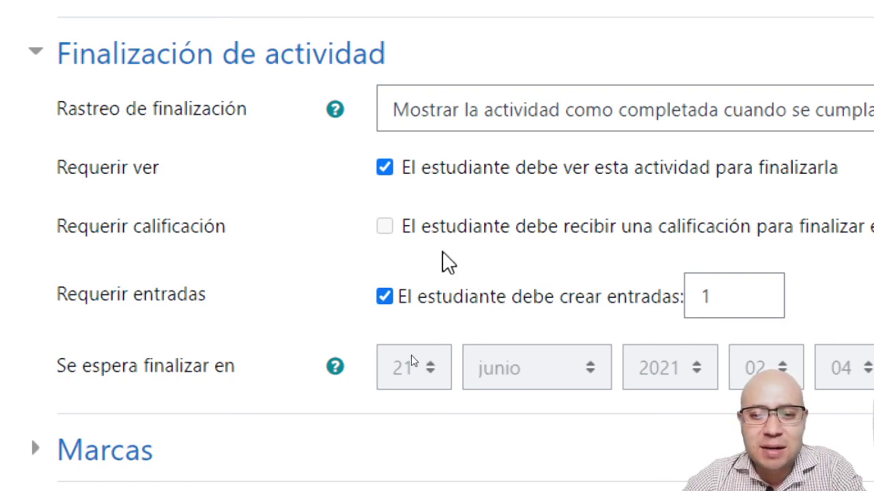
Save the glossary settings and return to the course page.
{"action": "scroll", "coordinate": [297, 236], "scroll_direction": "down", "scroll_amount": 3}
{"action": "scroll", "coordinate": [300, 235], "scroll_direction": "down", "scroll_amount": 1}
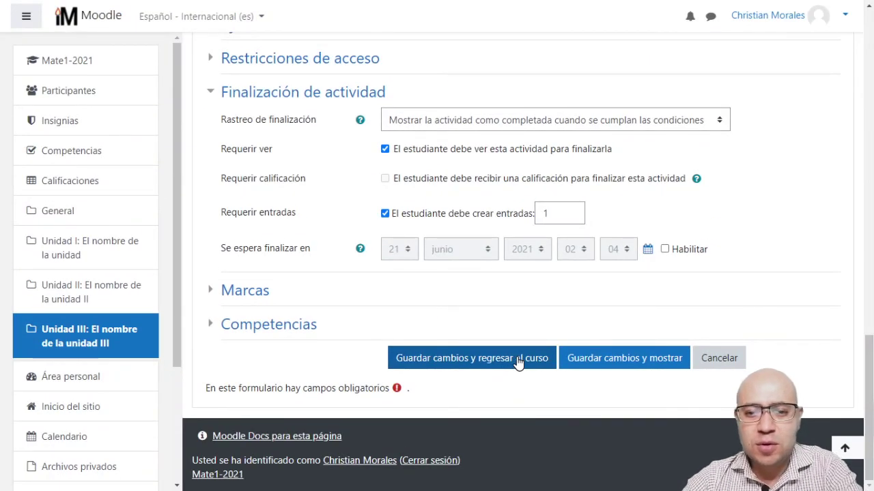
{"action": "scroll", "coordinate": [517, 362], "scroll_direction": "up", "scroll_amount": 1}
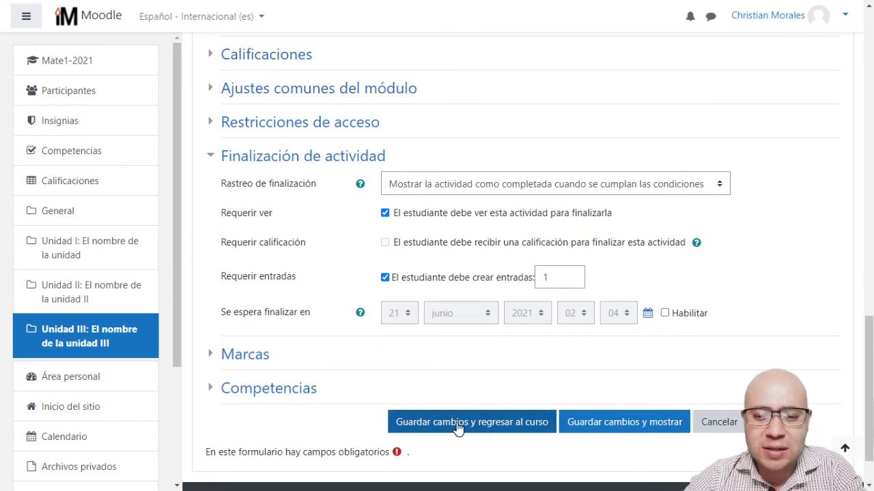
{"action": "left_click", "coordinate": [432, 424]}
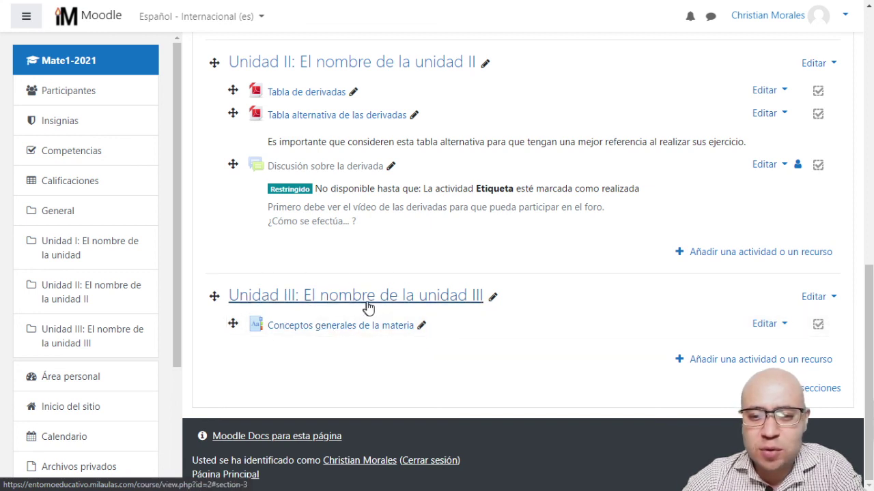
Move the Conceptos generales de la materia glossary from Unidad III to the general section, directly below Avisos.
{"action": "scroll", "coordinate": [316, 314], "scroll_direction": "up", "scroll_amount": 2}
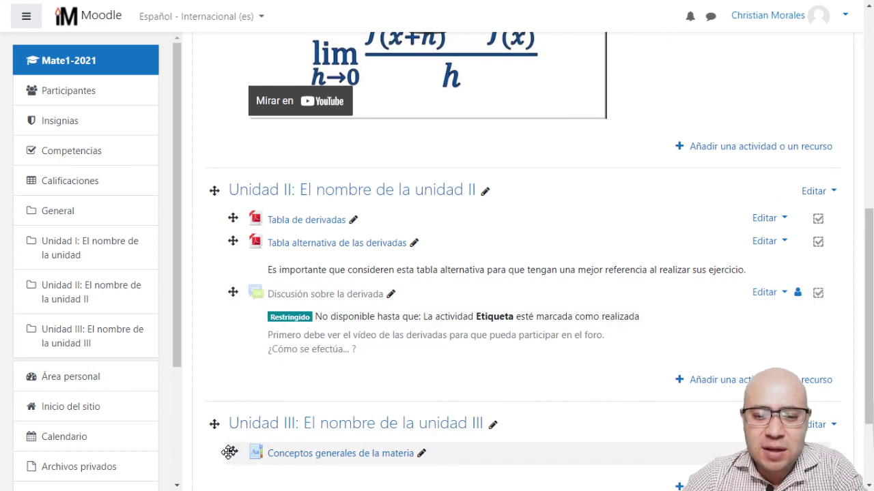
{"action": "left_click_drag", "start_coordinate": [235, 398], "coordinate": [242, 220]}
{"action": "scroll", "coordinate": [230, 350], "scroll_direction": "up", "scroll_amount": 2}
{"action": "scroll", "coordinate": [228, 335], "scroll_direction": "up", "scroll_amount": 4}
{"action": "scroll", "coordinate": [228, 244], "scroll_direction": "up", "scroll_amount": 2}
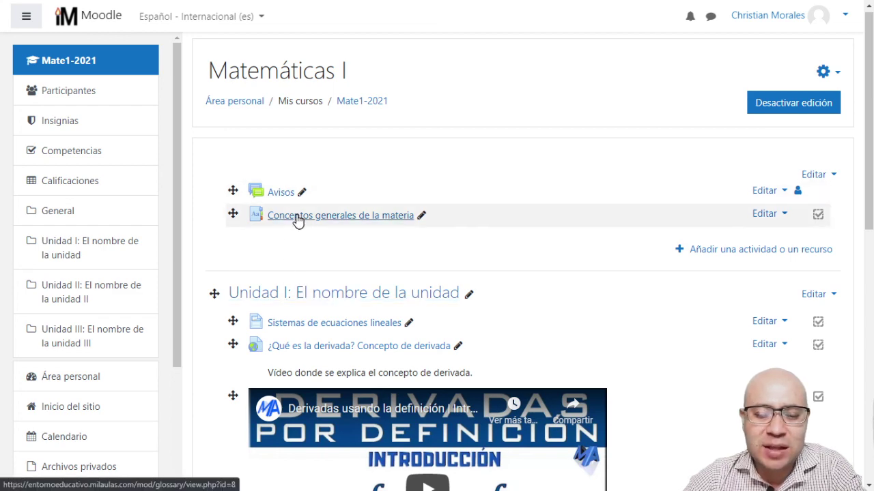
Hide the empty Unidad III section from students.
{"action": "scroll", "coordinate": [303, 225], "scroll_direction": "down", "scroll_amount": 5}
{"action": "scroll", "coordinate": [305, 230], "scroll_direction": "down", "scroll_amount": 3}
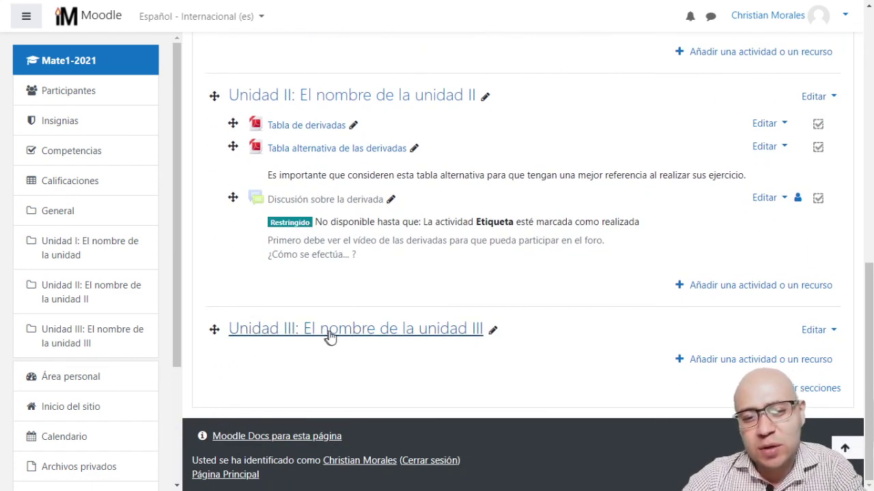
{"action": "left_click", "coordinate": [818, 331]}
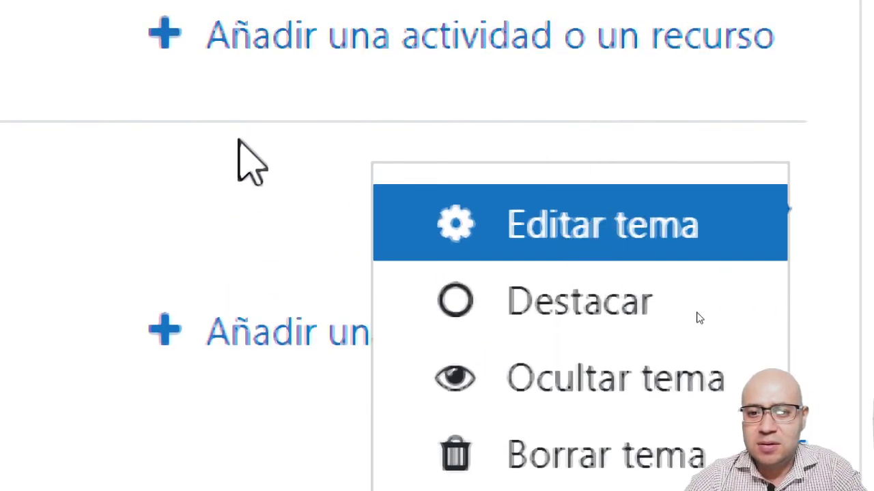
{"action": "left_click", "coordinate": [237, 140]}
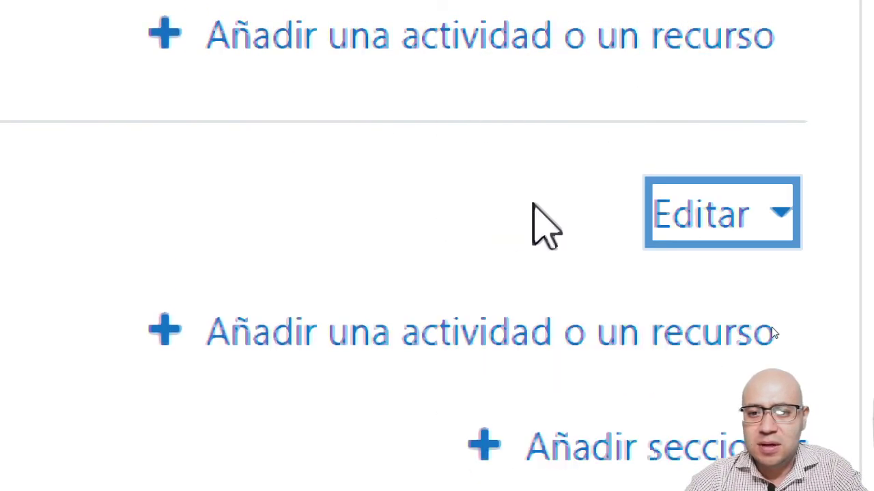
{"action": "left_click", "coordinate": [734, 215]}
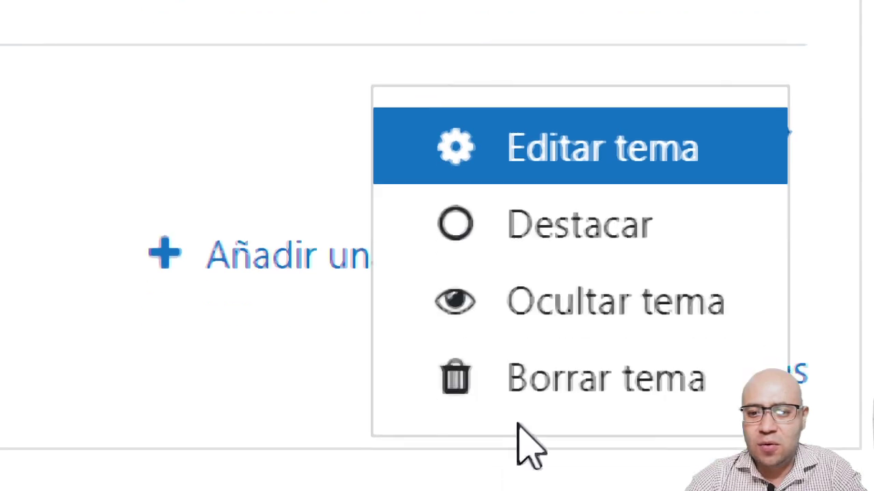
{"action": "left_click", "coordinate": [597, 326]}
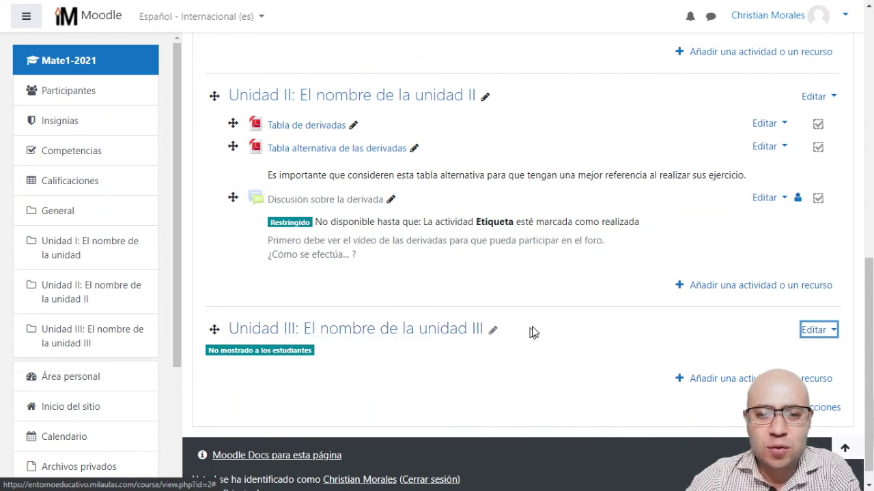
In the student account, open Matemáticas I, examine the Conceptos generales de la materia glossary and return to the course page.
{"action": "scroll", "coordinate": [542, 325], "scroll_direction": "up", "scroll_amount": 6}
{"action": "scroll", "coordinate": [542, 325], "scroll_direction": "up", "scroll_amount": 3}
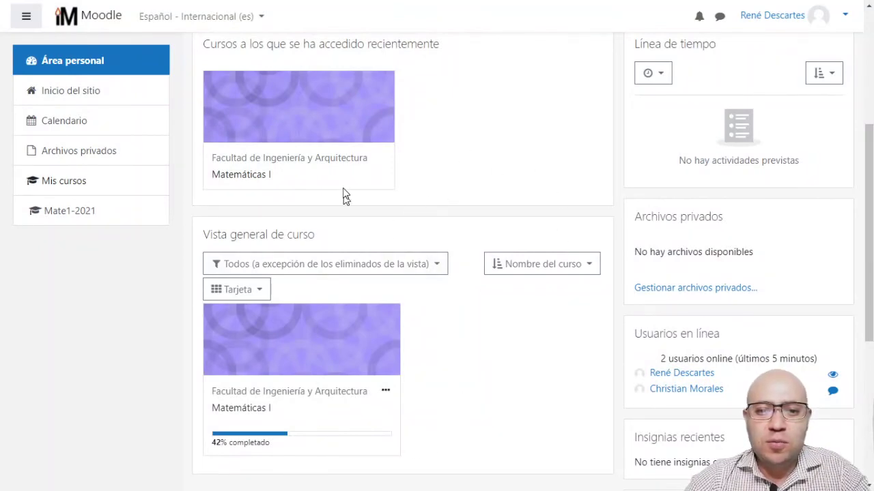
{"action": "left_click", "coordinate": [249, 176]}
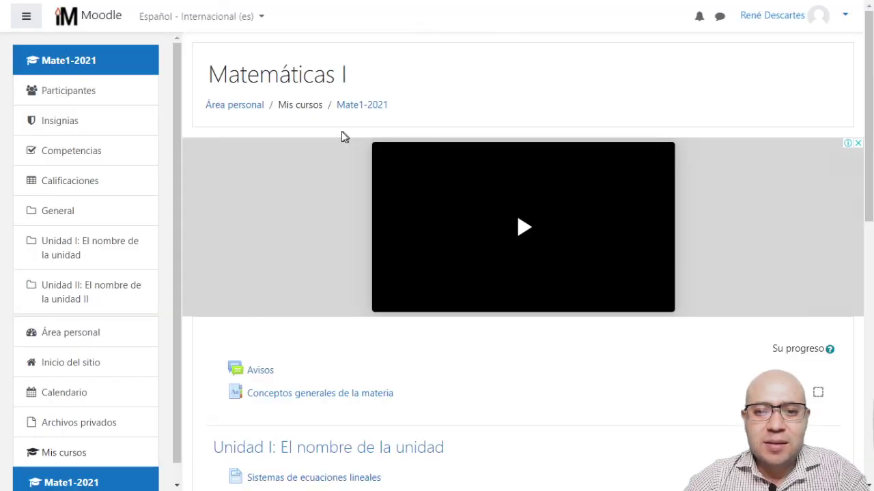
{"action": "scroll", "coordinate": [335, 135], "scroll_direction": "down", "scroll_amount": 4}
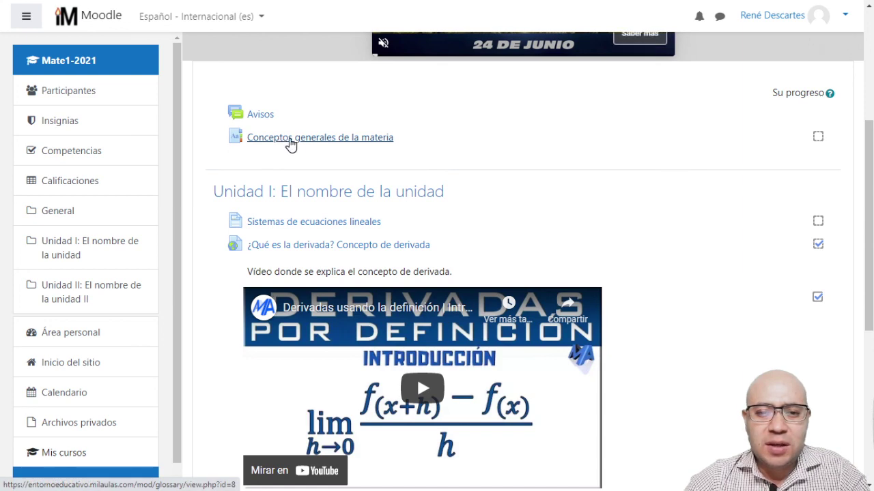
{"action": "left_click", "coordinate": [293, 142]}
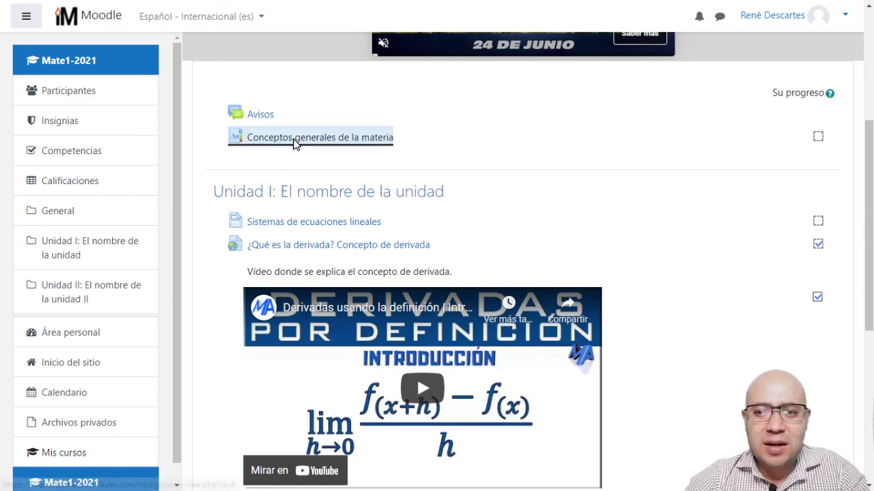
{"action": "scroll", "coordinate": [464, 157], "scroll_direction": "down", "scroll_amount": 3}
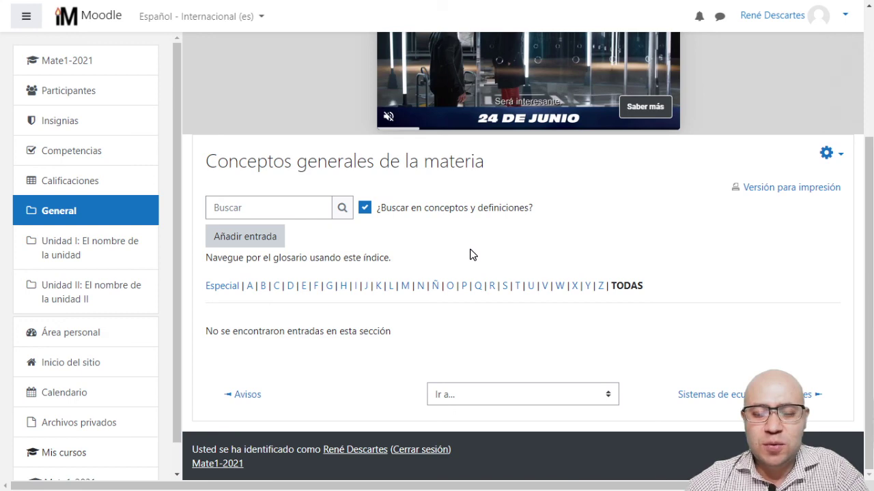
{"action": "key", "text": "alt+Left"}
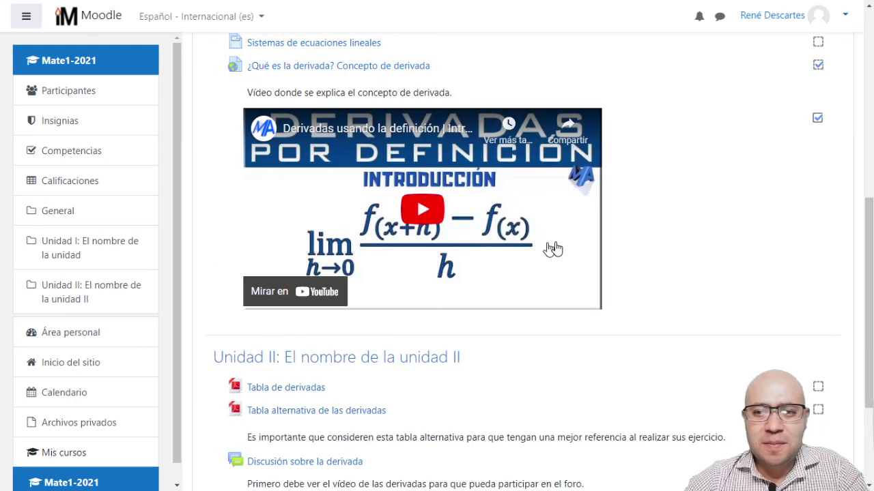
In the student account, open the Conceptos generales de la materia glossary and fill in a new entry, concept "Derivada", definition "La derivada es...".
{"action": "scroll", "coordinate": [774, 191], "scroll_direction": "up", "scroll_amount": 5}
{"action": "scroll", "coordinate": [443, 229], "scroll_direction": "down", "scroll_amount": 2}
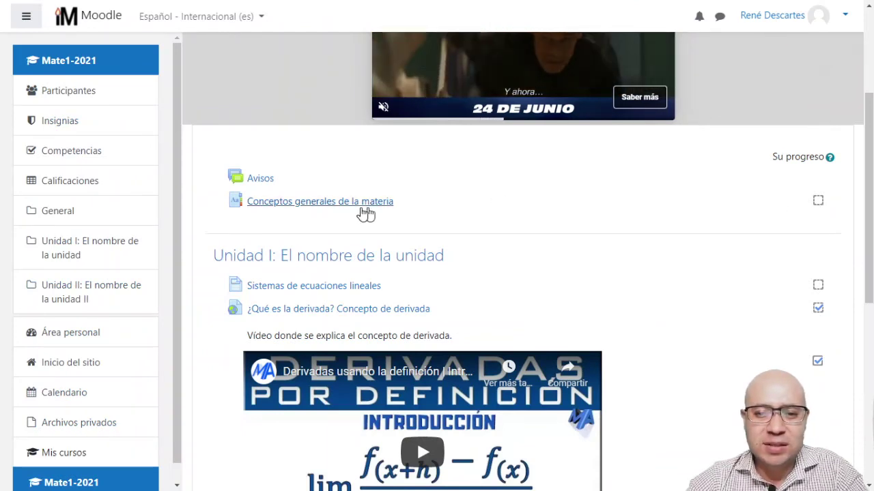
{"action": "left_click", "coordinate": [286, 205]}
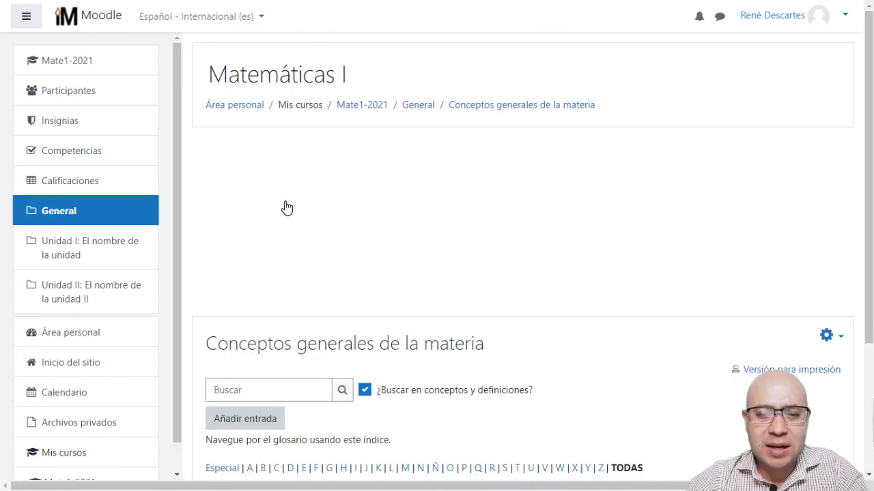
{"action": "scroll", "coordinate": [287, 208], "scroll_direction": "down", "scroll_amount": 3}
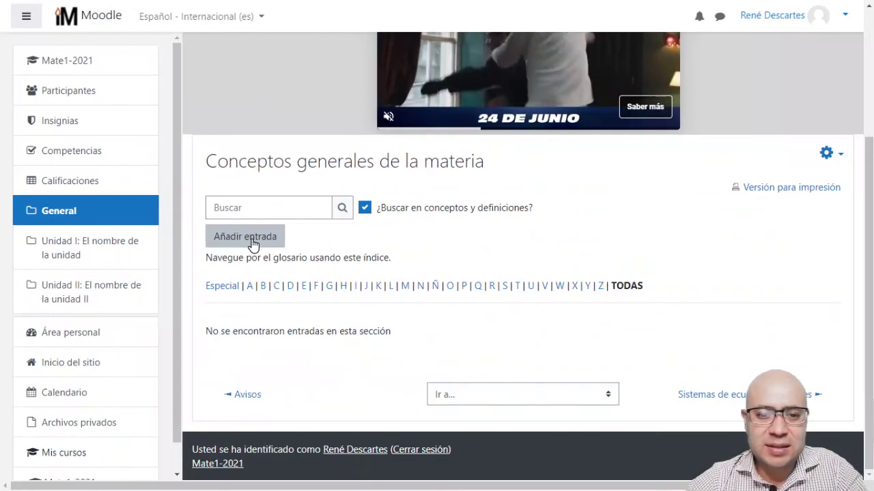
{"action": "left_click", "coordinate": [254, 245]}
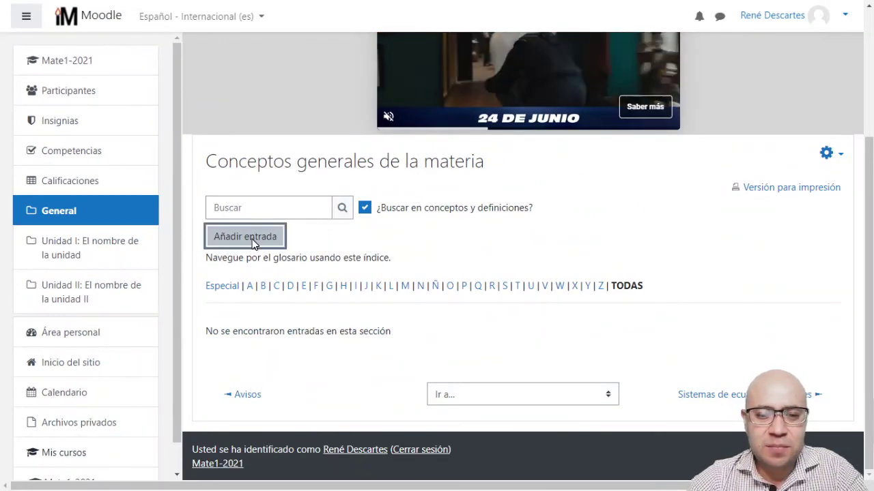
{"action": "scroll", "coordinate": [355, 193], "scroll_direction": "down", "scroll_amount": 1}
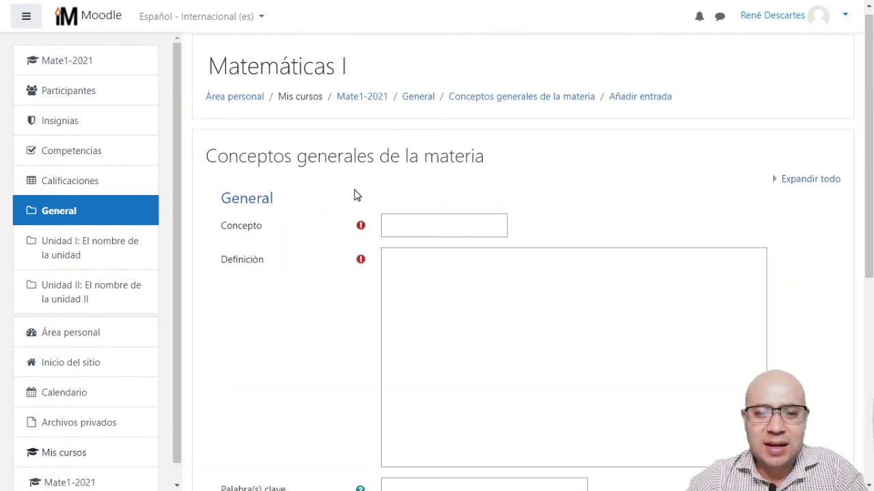
{"action": "left_click", "coordinate": [411, 173]}
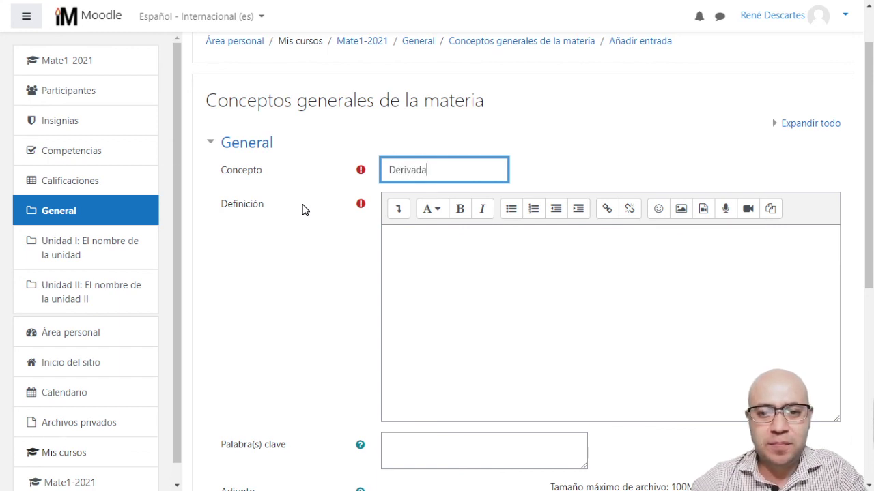
{"action": "left_click", "coordinate": [425, 266]}
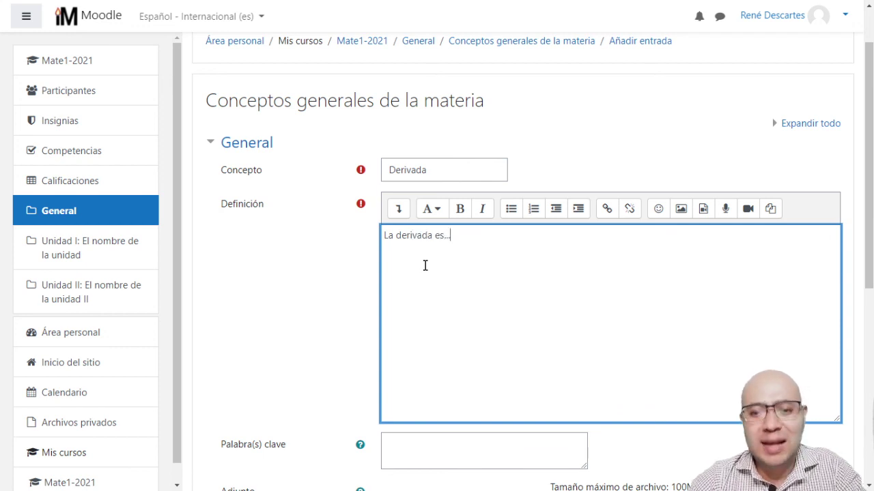
Review the new entry's keyword, attachment, auto-link and tag options, and save the entry without using them.
{"action": "scroll", "coordinate": [343, 268], "scroll_direction": "down", "scroll_amount": 5}
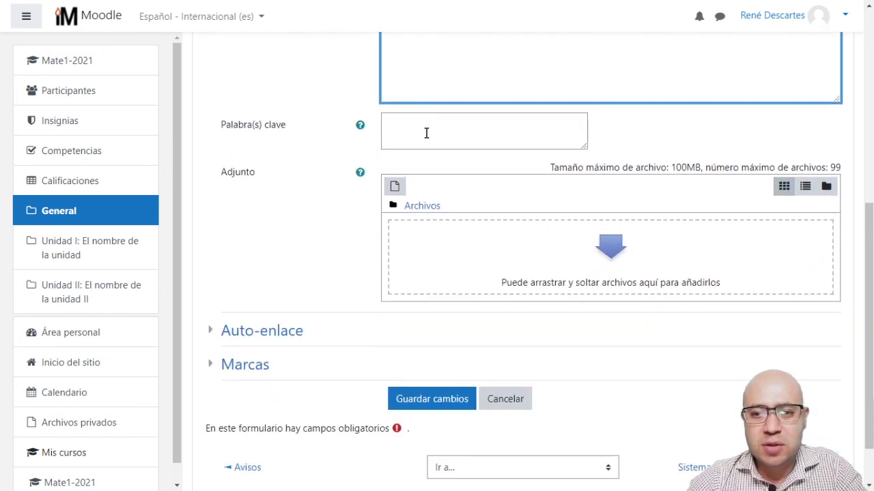
{"action": "left_click", "coordinate": [425, 133]}
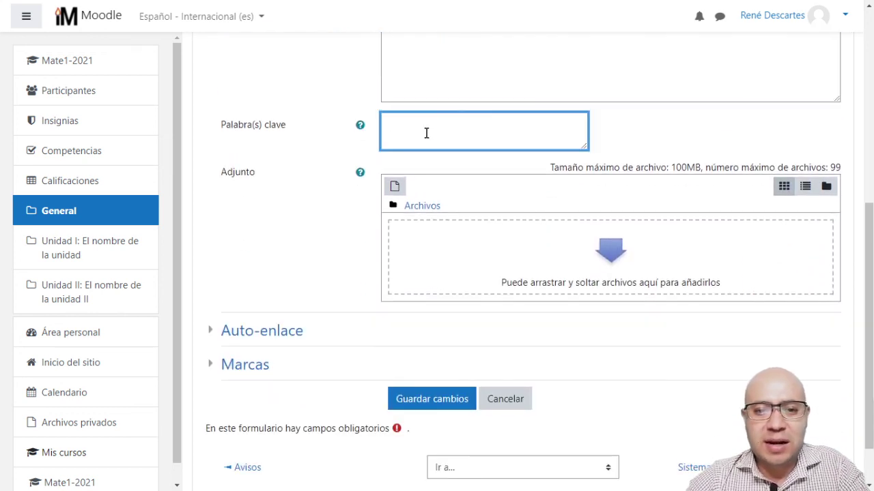
{"action": "scroll", "coordinate": [425, 132], "scroll_direction": "down", "scroll_amount": 1}
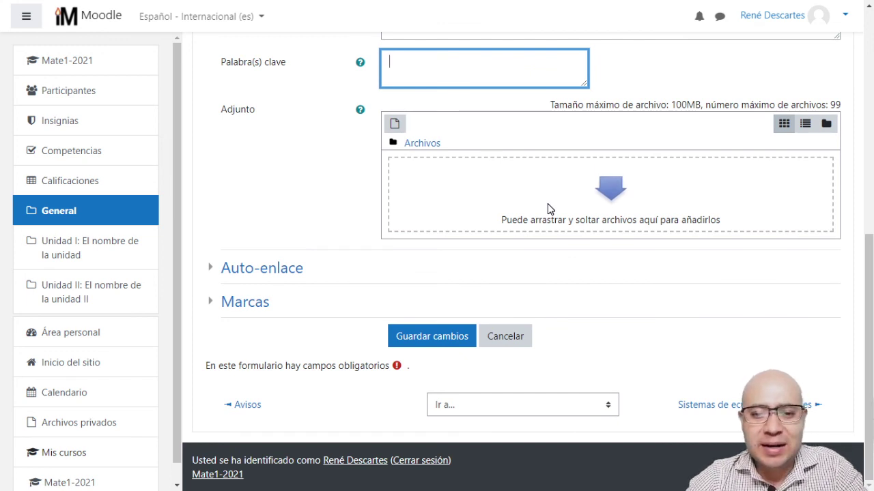
{"action": "left_click", "coordinate": [209, 271]}
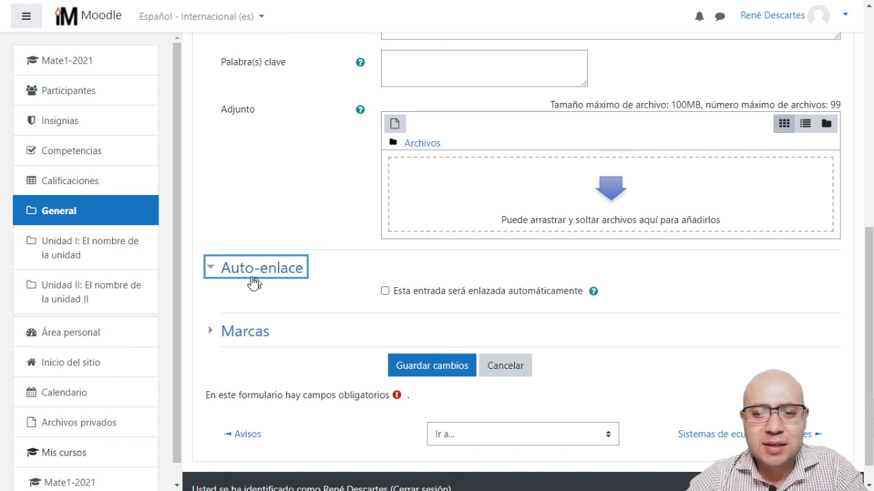
{"action": "left_click", "coordinate": [211, 273]}
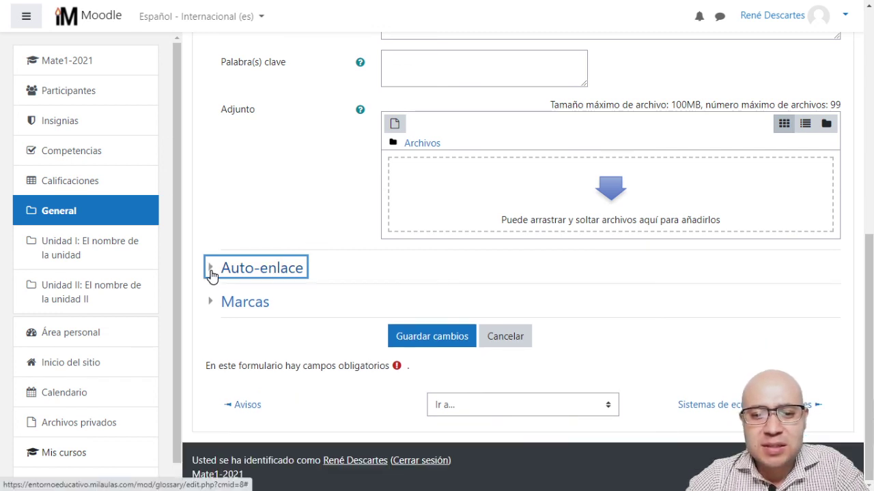
{"action": "left_click", "coordinate": [211, 273]}
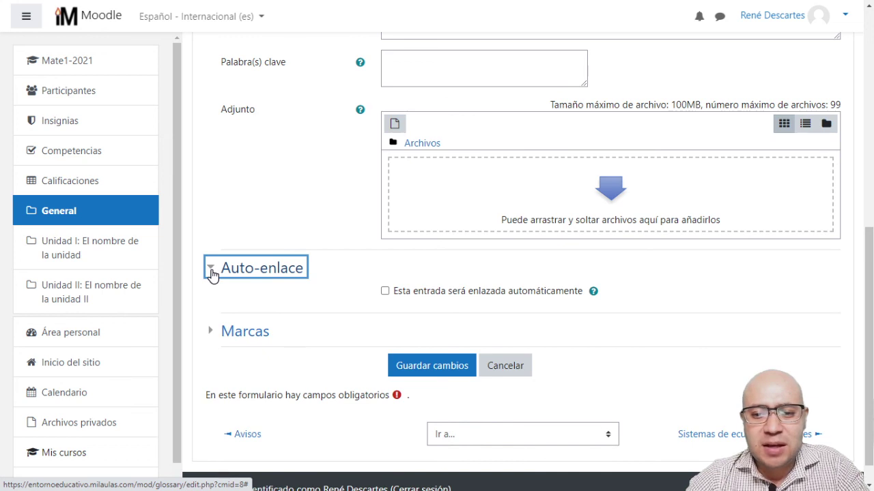
{"action": "left_click", "coordinate": [211, 273]}
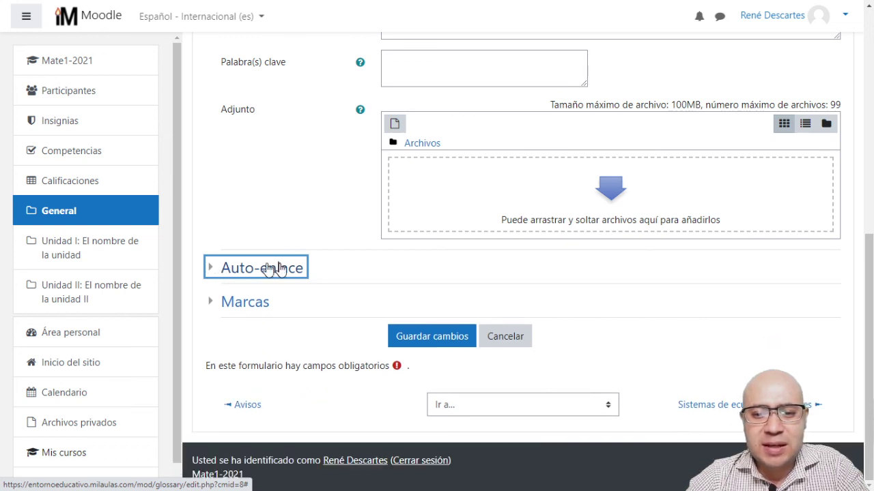
{"action": "left_click", "coordinate": [213, 306]}
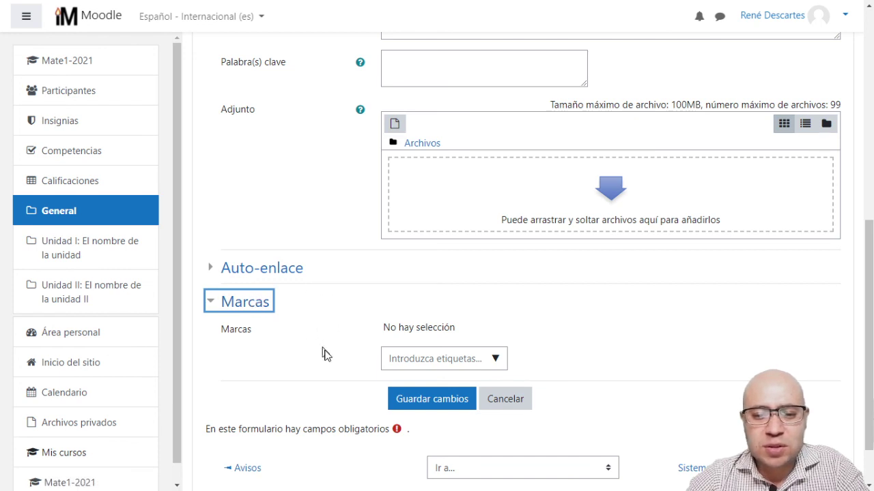
{"action": "left_click", "coordinate": [412, 406]}
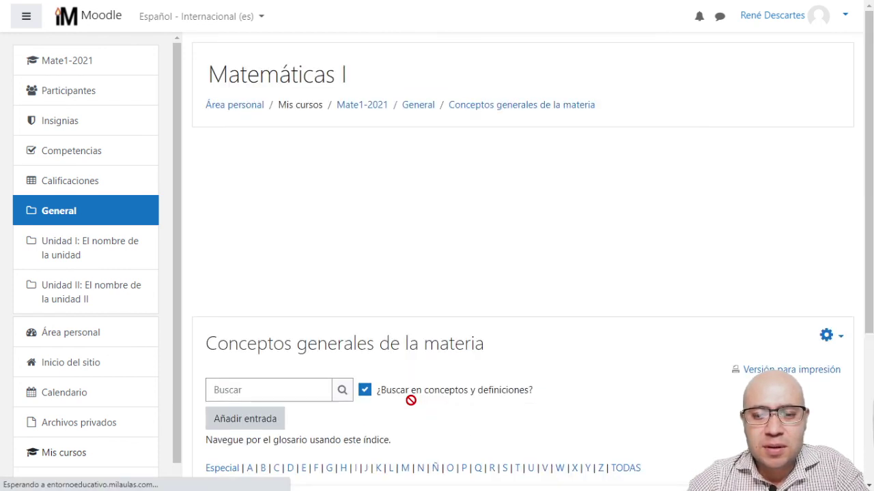
Examine the saved Derivada entry and its visibility note in the student's view of the glossary.
{"action": "scroll", "coordinate": [410, 401], "scroll_direction": "down", "scroll_amount": 3}
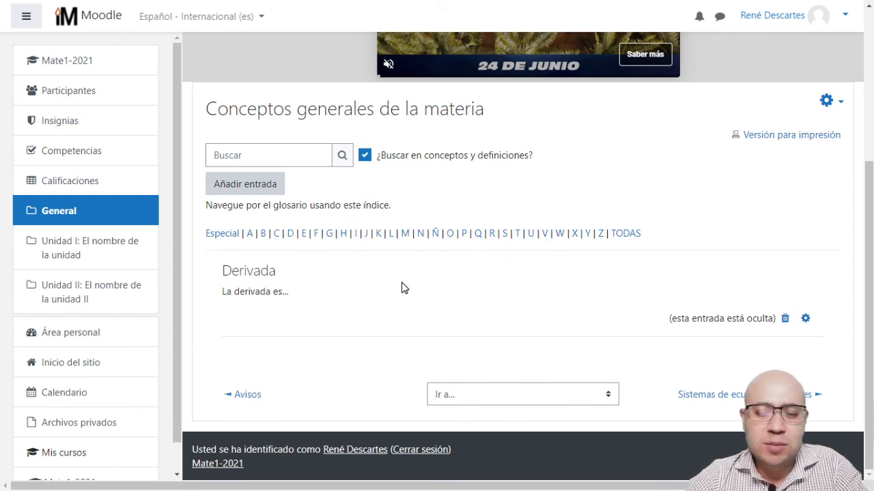
{"action": "left_click_drag", "start_coordinate": [223, 274], "coordinate": [361, 305]}
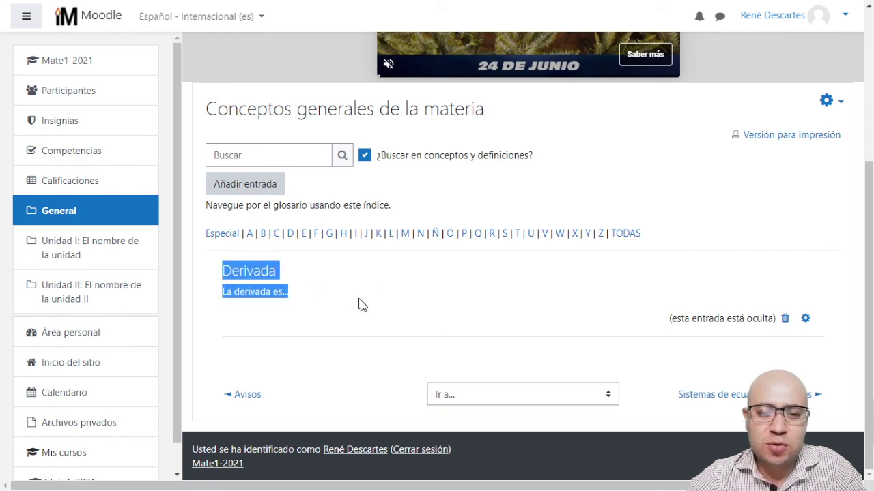
{"action": "left_click", "coordinate": [369, 310]}
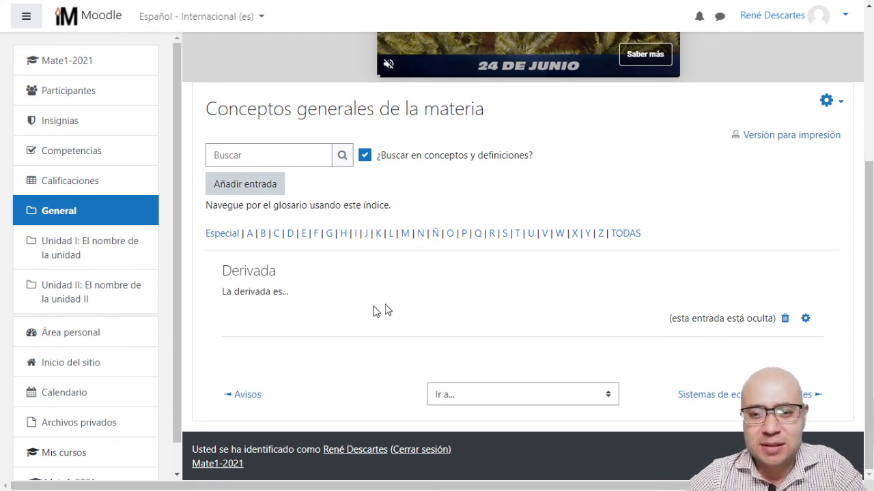
{"action": "left_click_drag", "start_coordinate": [668, 326], "coordinate": [782, 326]}
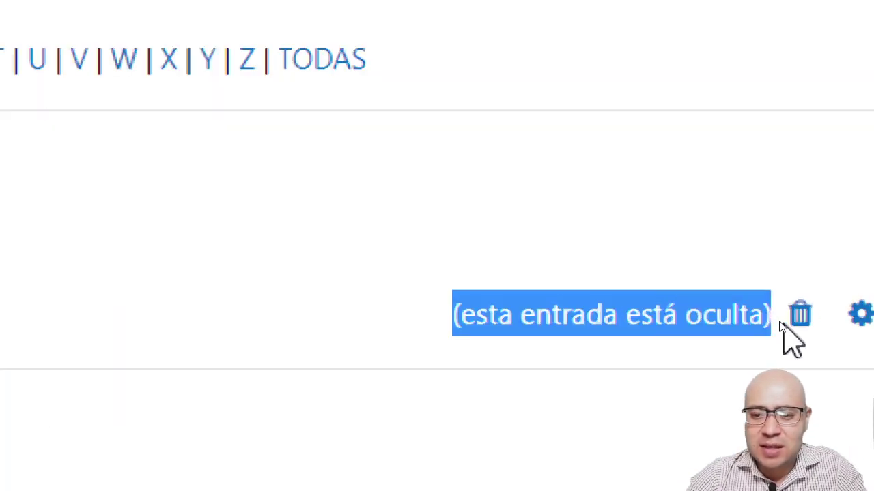
{"action": "left_click", "coordinate": [635, 334]}
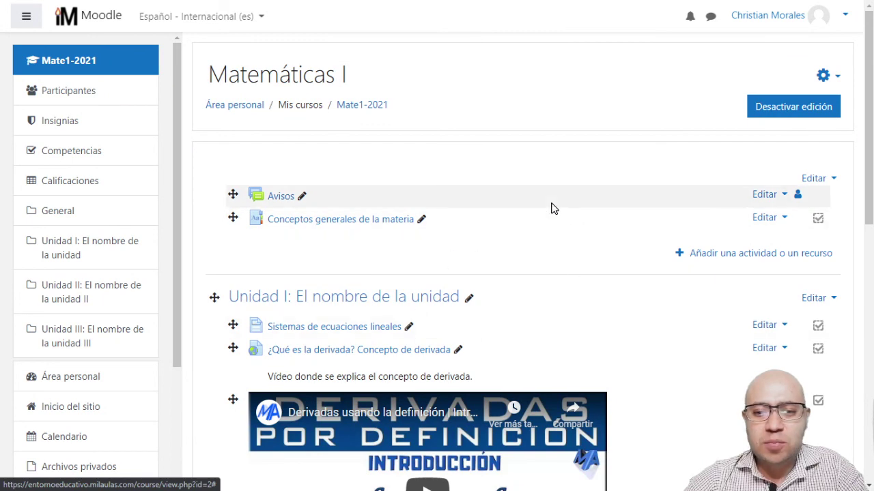
In the teacher account, open the Conceptos generales de la materia glossary and examine its entry list.
{"action": "left_click", "coordinate": [293, 225]}
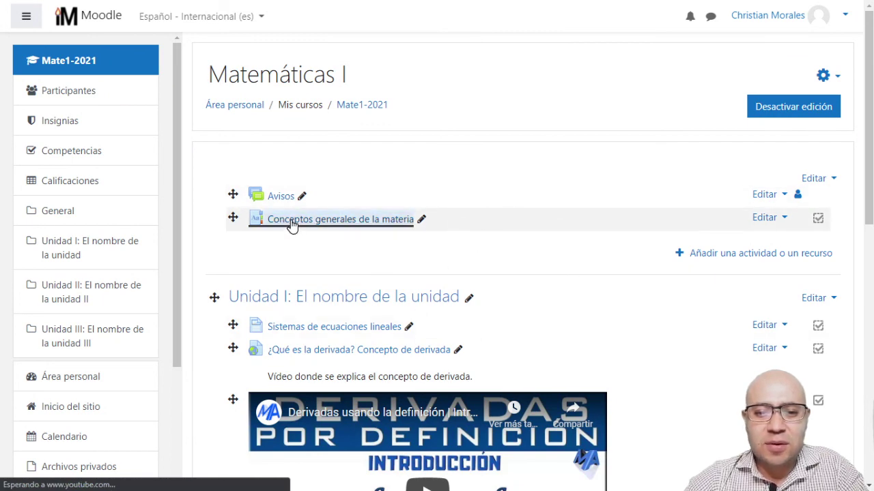
{"action": "scroll", "coordinate": [381, 199], "scroll_direction": "down", "scroll_amount": 3}
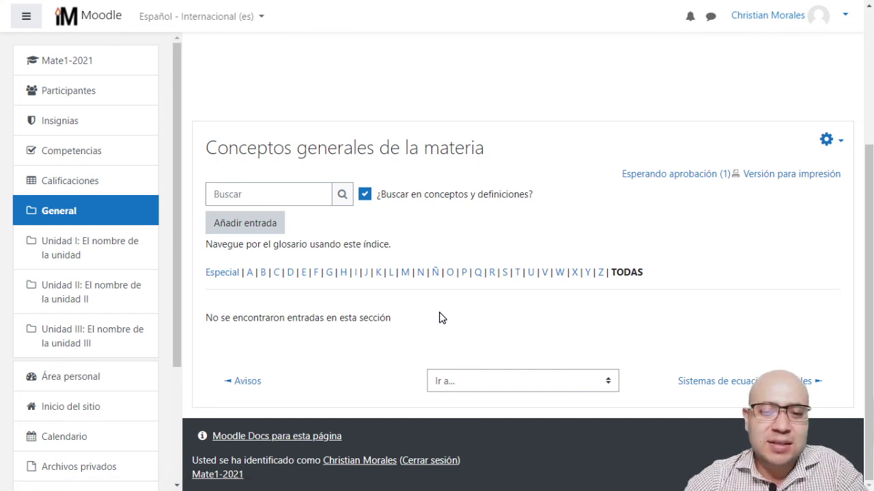
{"action": "left_click_drag", "start_coordinate": [232, 311], "coordinate": [578, 357]}
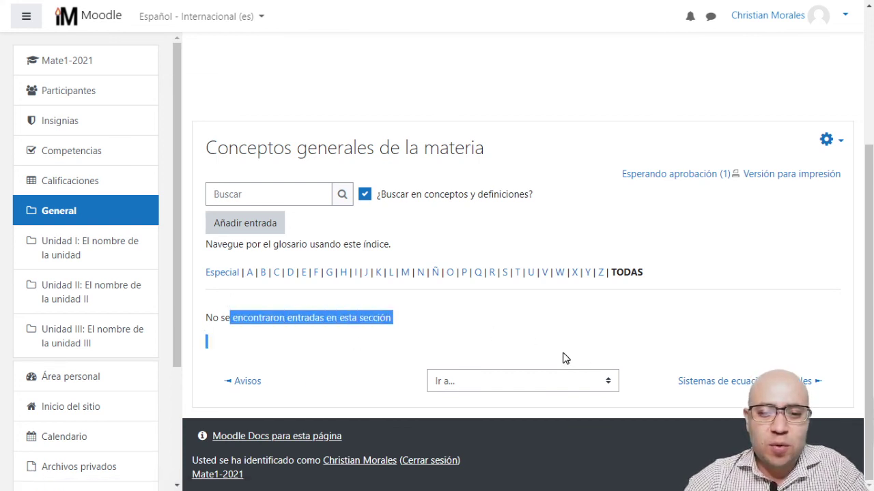
{"action": "left_click", "coordinate": [423, 335]}
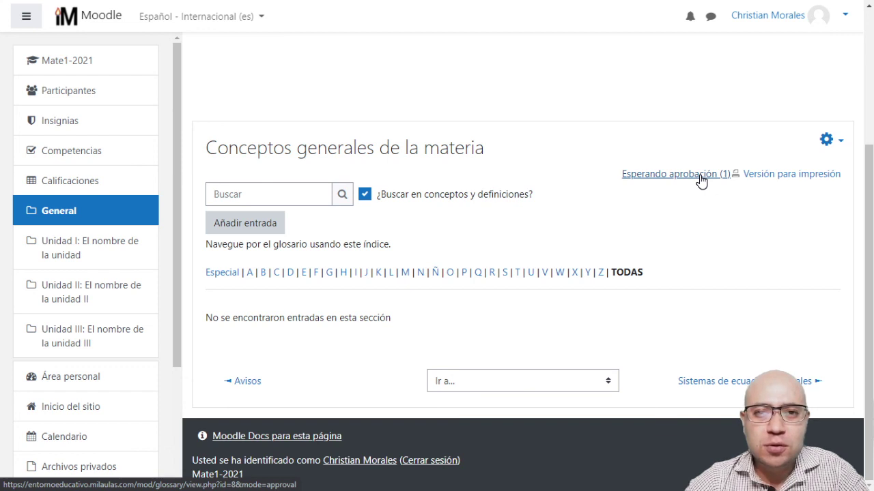
Open the glossary entries awaiting approval and approve the student's Derivada entry.
{"action": "left_click", "coordinate": [701, 181]}
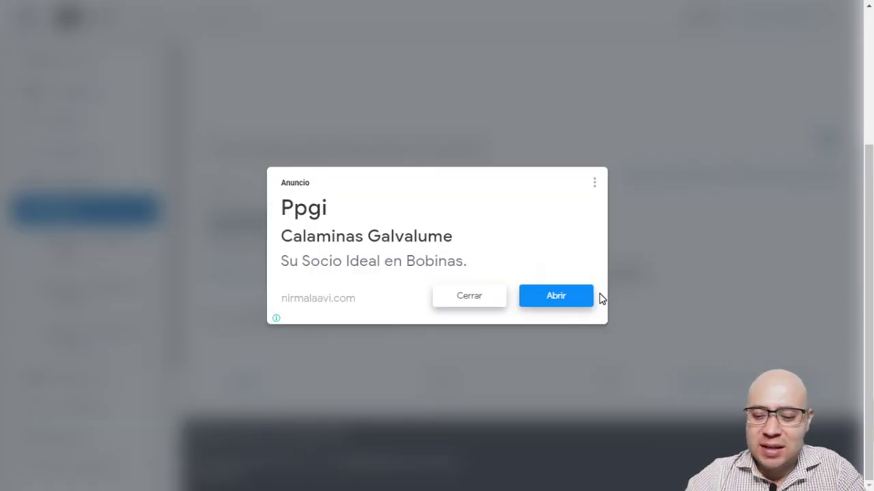
{"action": "left_click", "coordinate": [599, 297]}
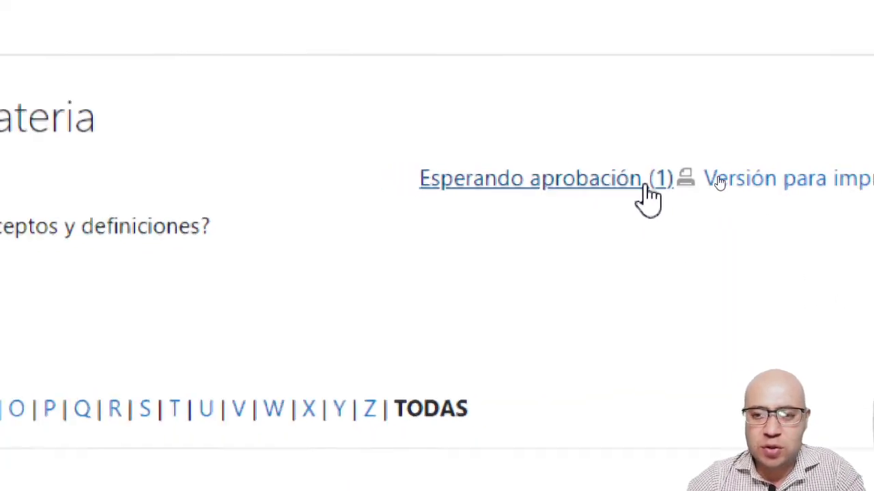
{"action": "left_click", "coordinate": [652, 181]}
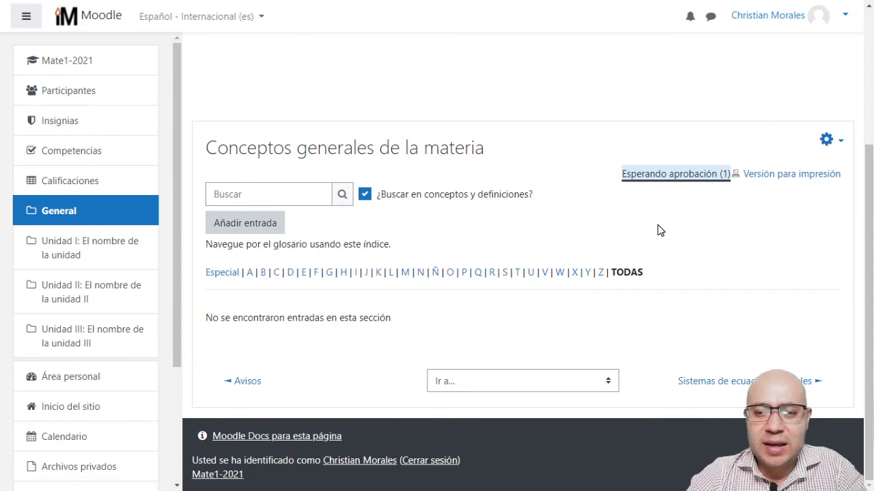
{"action": "scroll", "coordinate": [614, 218], "scroll_direction": "down", "scroll_amount": 4}
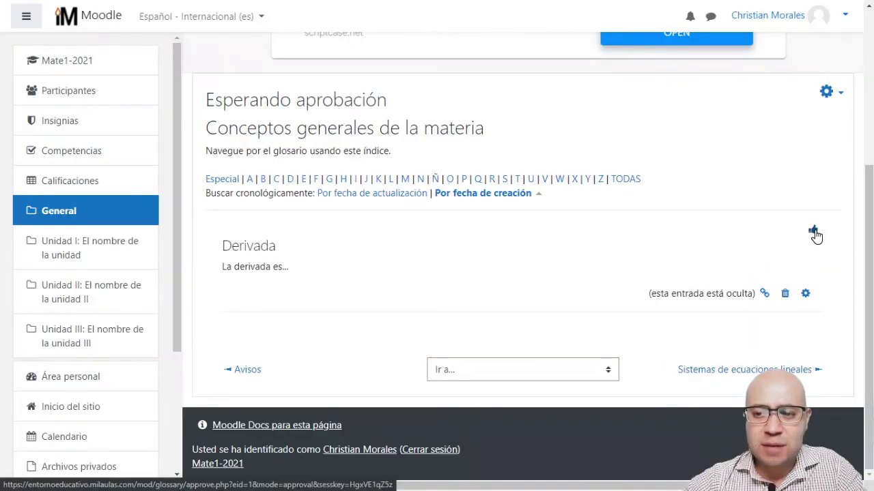
{"action": "left_click", "coordinate": [813, 232]}
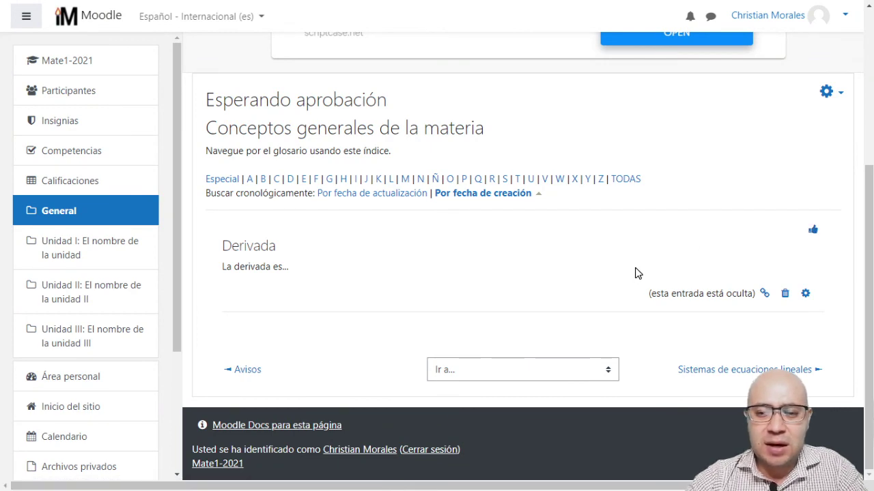
In the student account, reload the glossary and check the visibility of the Derivada entry.
{"action": "scroll", "coordinate": [601, 267], "scroll_direction": "down", "scroll_amount": 3}
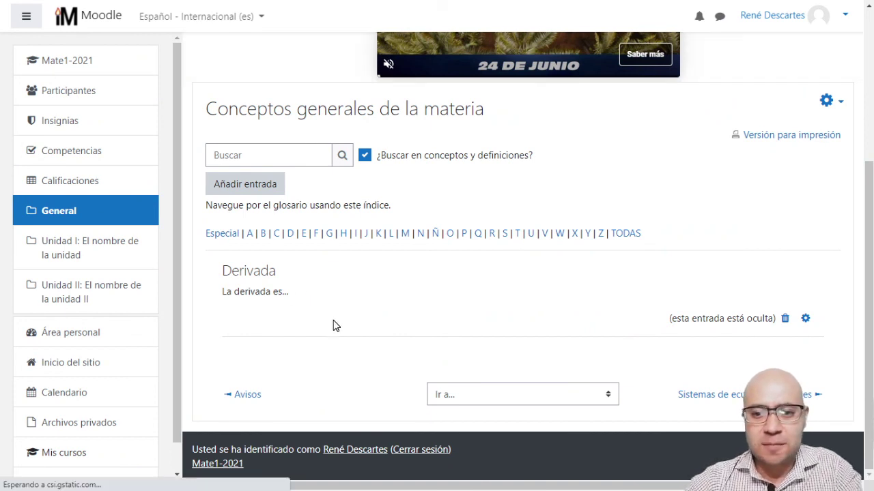
{"action": "scroll", "coordinate": [335, 325], "scroll_direction": "up", "scroll_amount": 4}
{"action": "scroll", "coordinate": [354, 290], "scroll_direction": "down", "scroll_amount": 4}
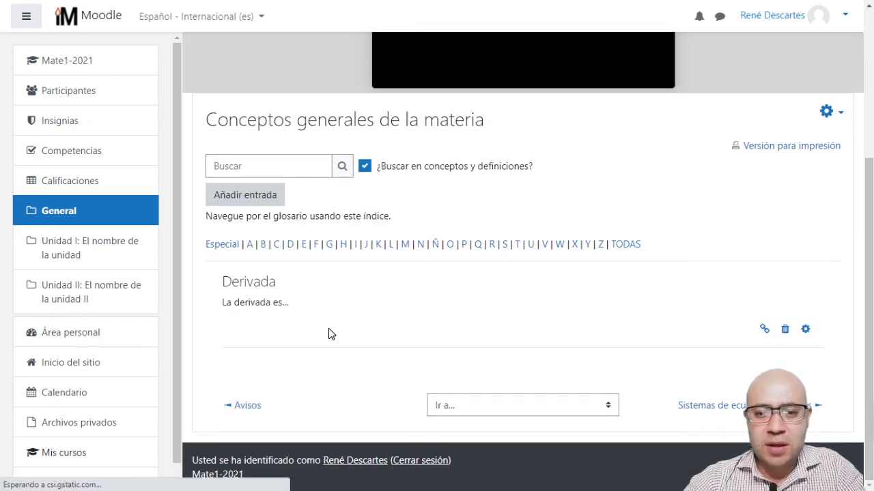